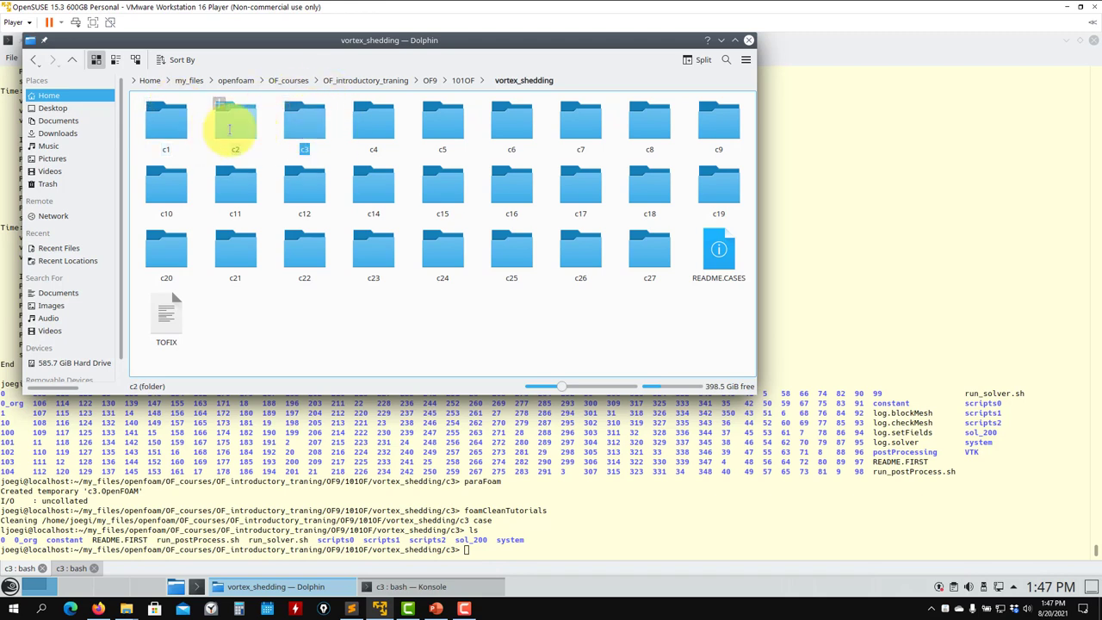
- Open the c3 case folder, review run_postProcess.sh in the text editor, and close it
{"action": "double_click", "coordinate": [296, 138]}
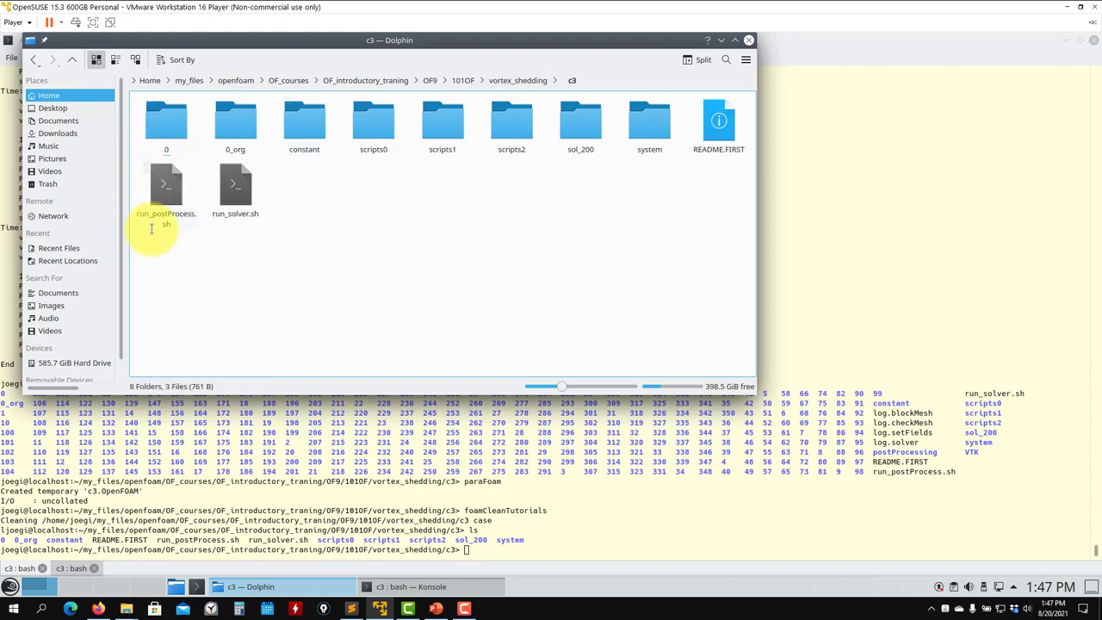
{"action": "right_click", "coordinate": [166, 207]}
{"action": "mouse_move", "coordinate": [241, 226]}
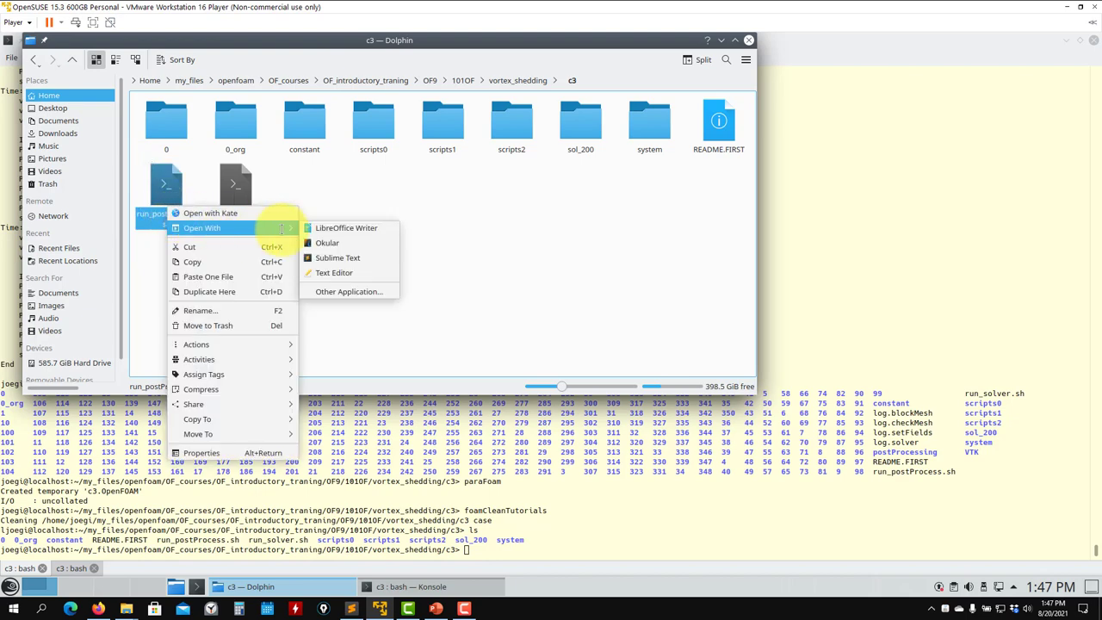
{"action": "left_click", "coordinate": [322, 270]}
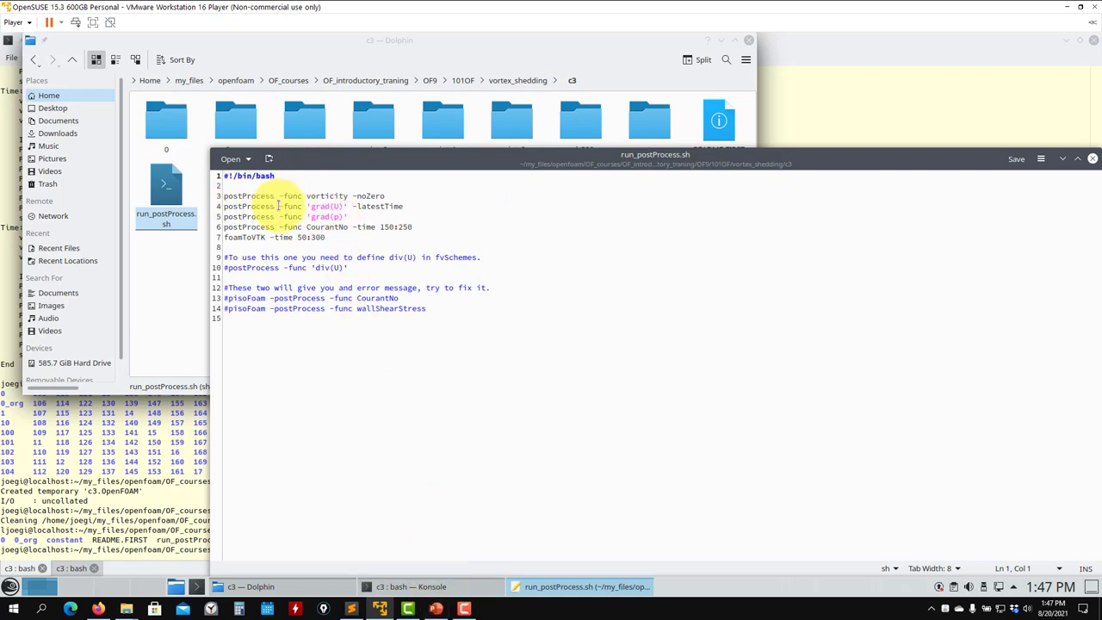
{"action": "left_click", "coordinate": [1091, 159]}
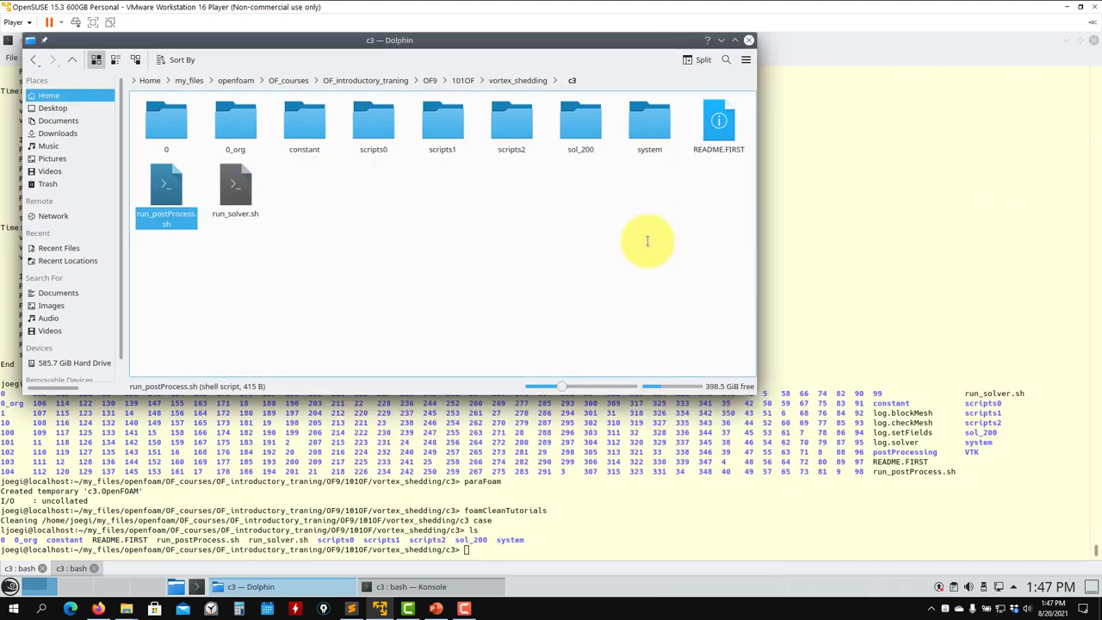
- List the c3 case files in the terminal and start the simulation with sh run_solver.sh
{"action": "left_click", "coordinate": [600, 444]}
{"action": "type", "text": "l"}
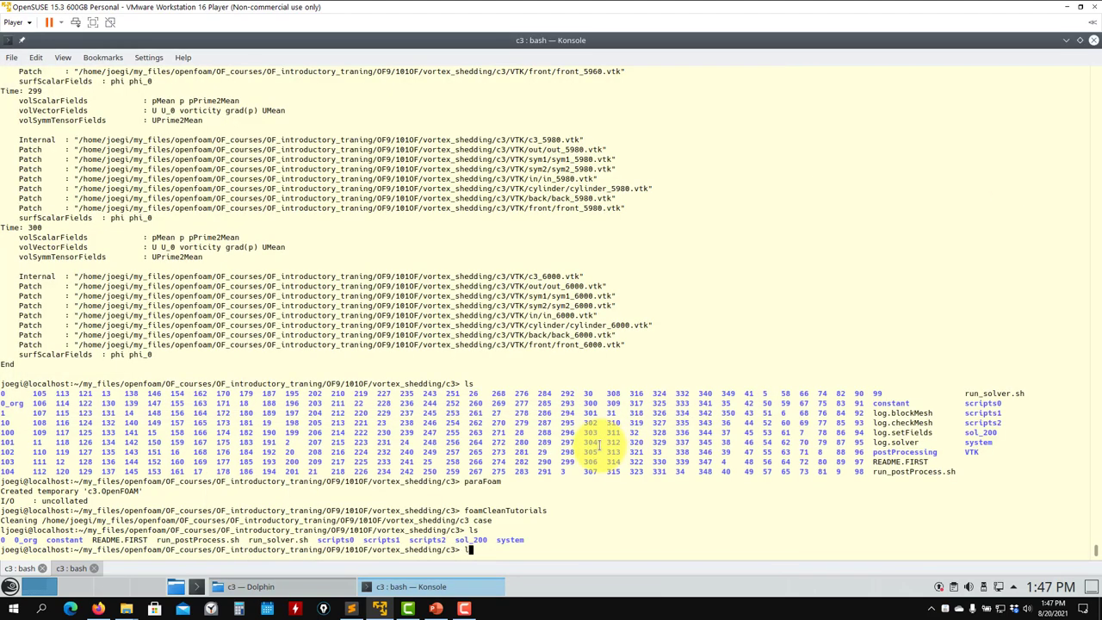
{"action": "type", "text": "s"}
{"action": "key", "text": "Return"}
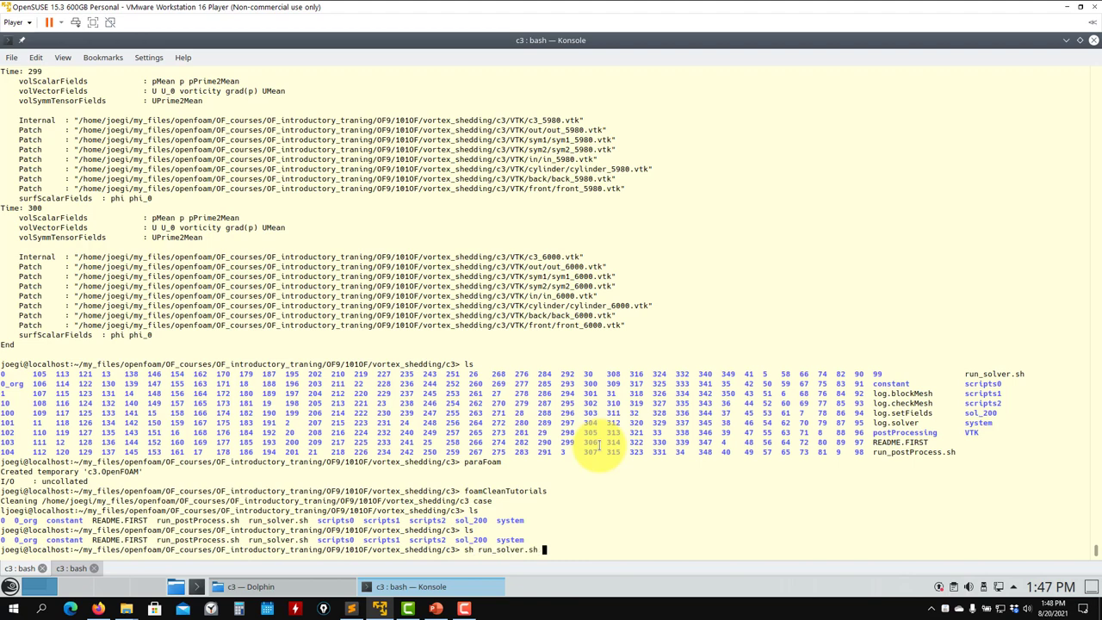
{"action": "key", "text": "Return"}
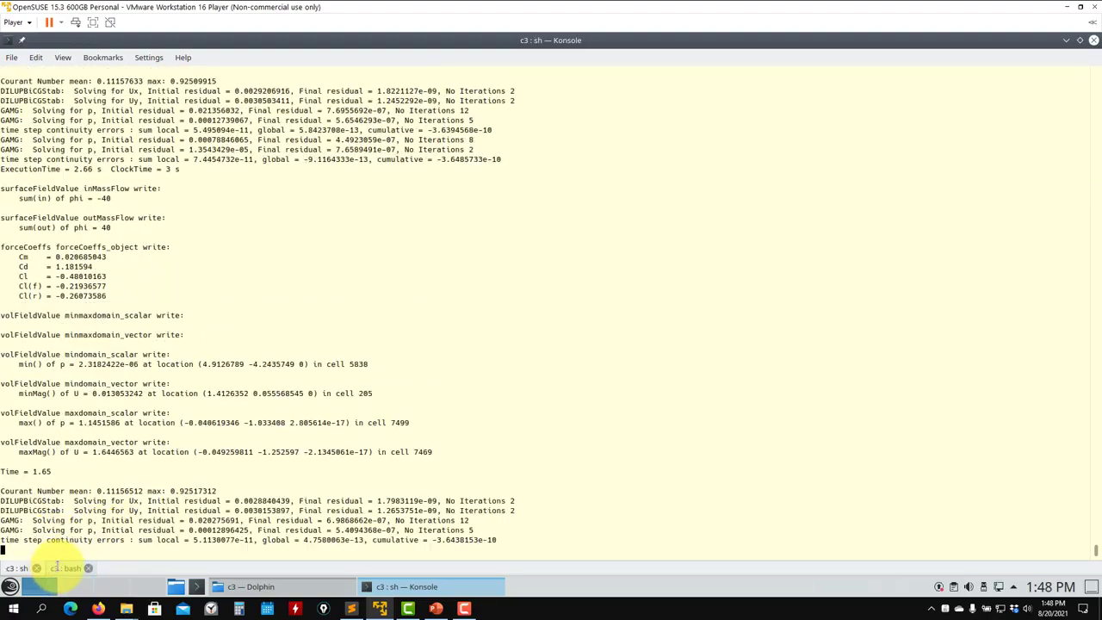
- In the second terminal session, list the case files and open run_solver.sh in gedit, highlighting the setFields line
{"action": "left_click", "coordinate": [64, 568]}
{"action": "type", "text": "ls"}
{"action": "key", "text": "Return"}
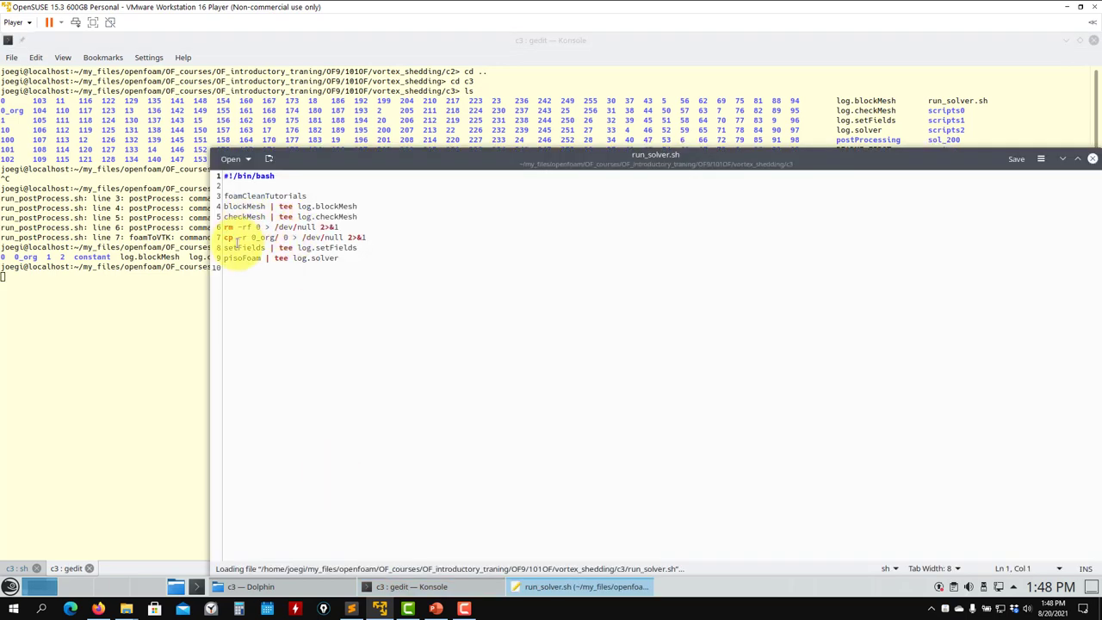
{"action": "triple_click", "coordinate": [231, 247]}
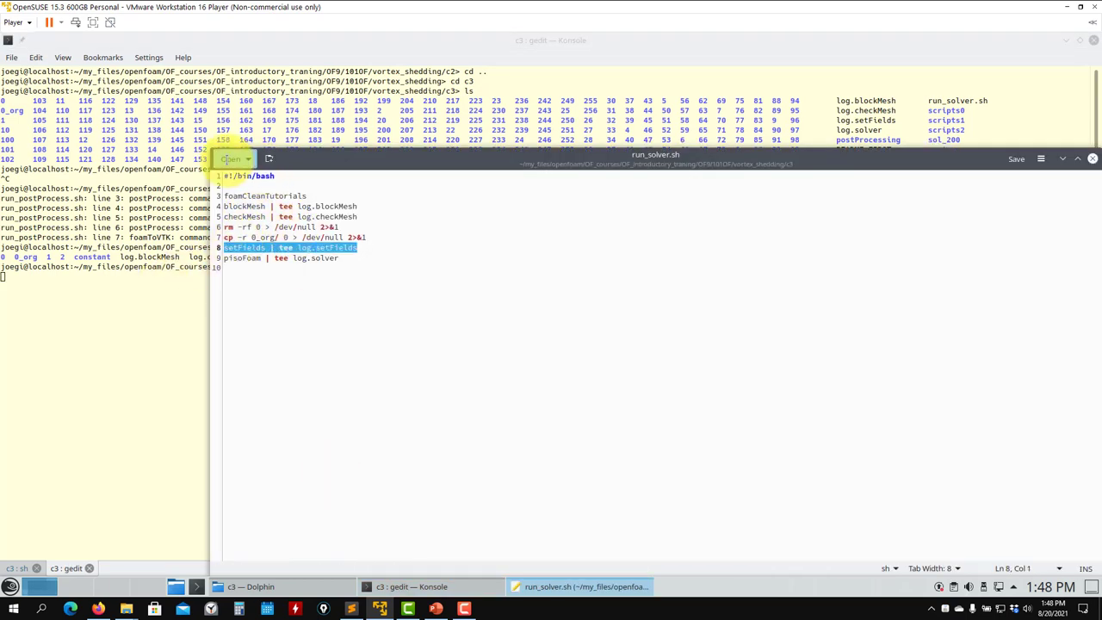
- Browse the contents of the sol_200 folder from gedit's file chooser, then close it and the run_solver.sh script
{"action": "left_click", "coordinate": [232, 158]}
{"action": "left_click", "coordinate": [275, 393]}
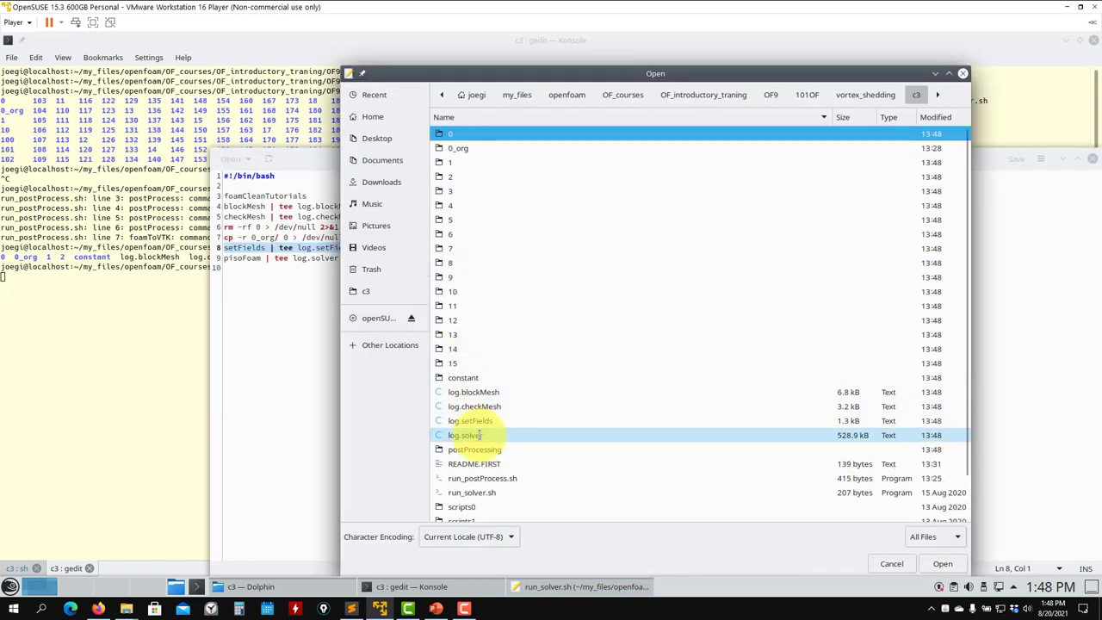
{"action": "scroll", "coordinate": [467, 443], "scroll_direction": "down", "scroll_amount": 3}
{"action": "double_click", "coordinate": [464, 515]}
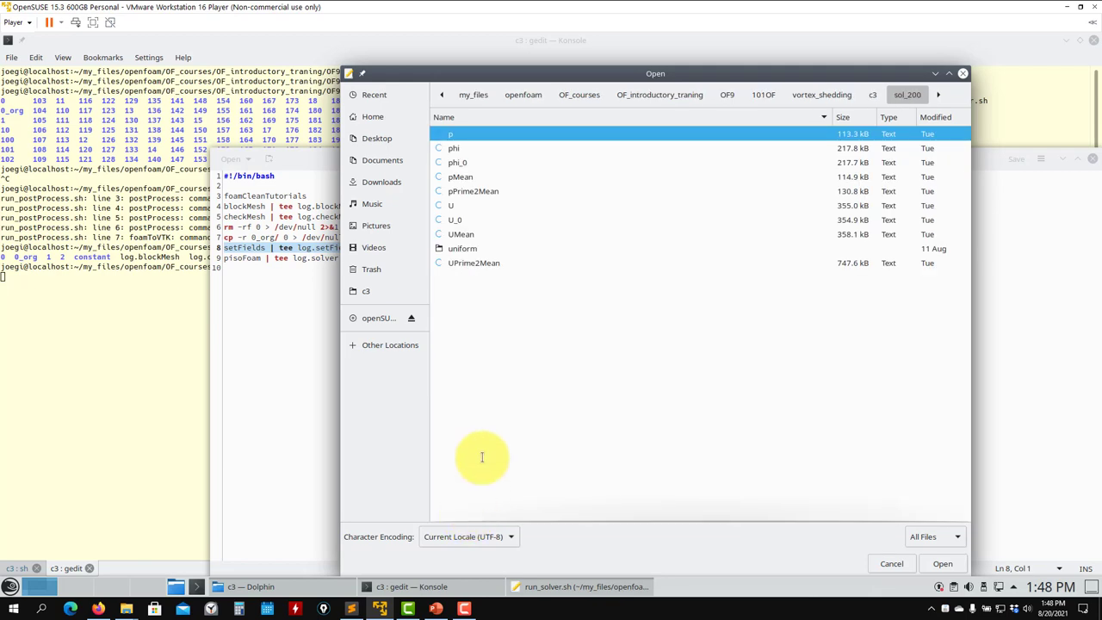
{"action": "left_click", "coordinate": [963, 74]}
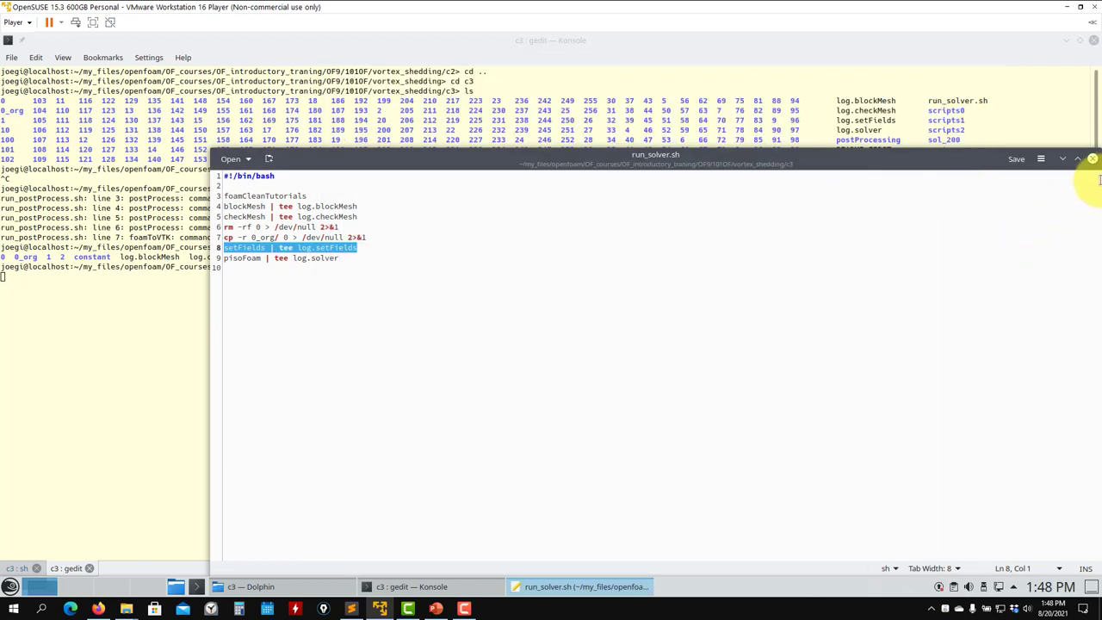
{"action": "left_click", "coordinate": [1092, 158]}
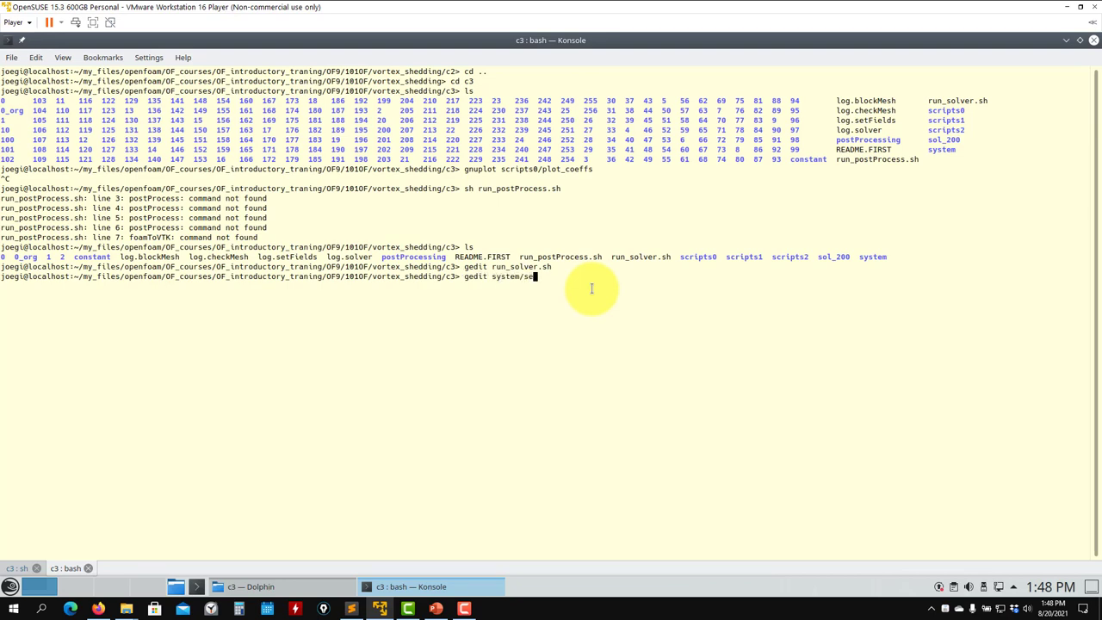
- Open system/setFieldsDict in gedit, review its default field values and regions, and close it
{"action": "key", "text": "Return"}
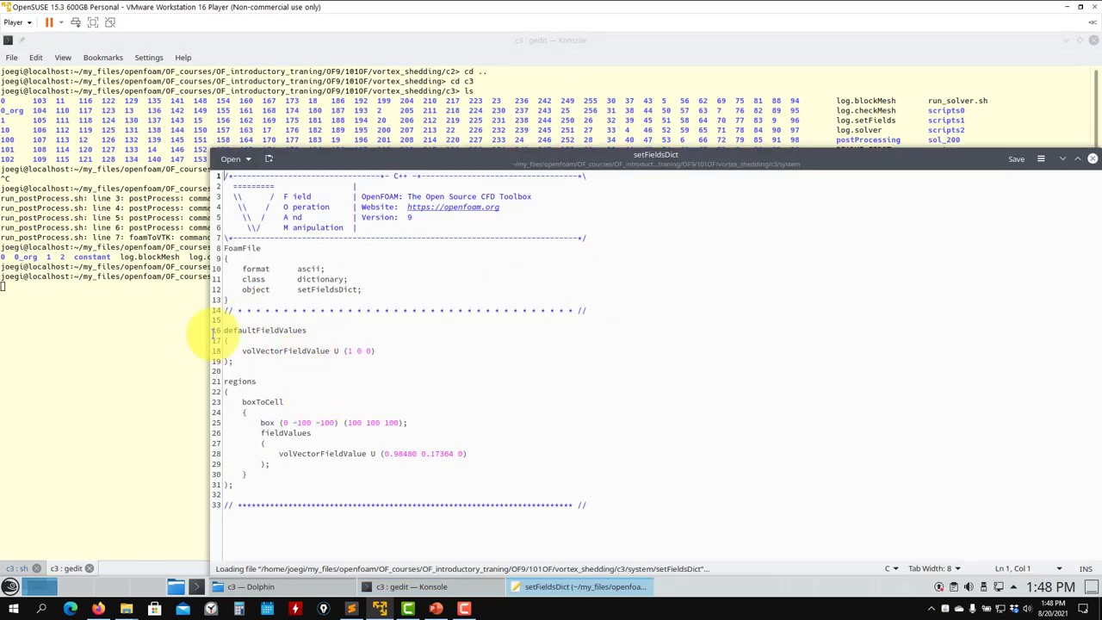
{"action": "left_click_drag", "start_coordinate": [641, 316], "coordinate": [198, 172]}
{"action": "left_click", "coordinate": [287, 359]}
{"action": "left_click", "coordinate": [1091, 158]}
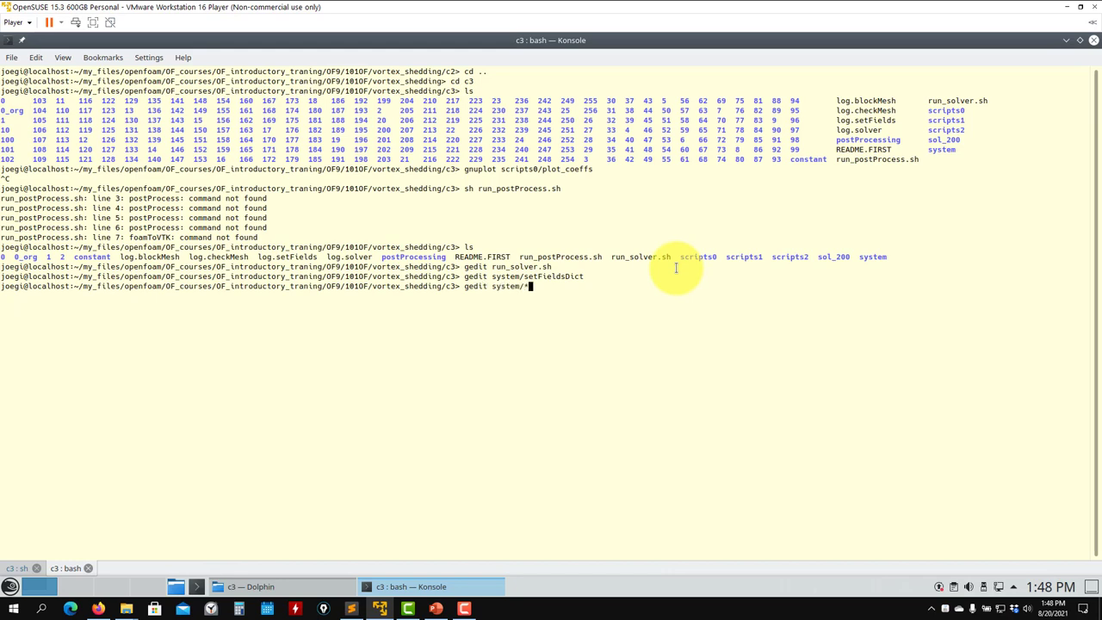
- Open all dictionaries with gedit system/*, maximize the editor, and look through blockMeshDict's vertices and boundary patches
{"action": "key", "text": "Return"}
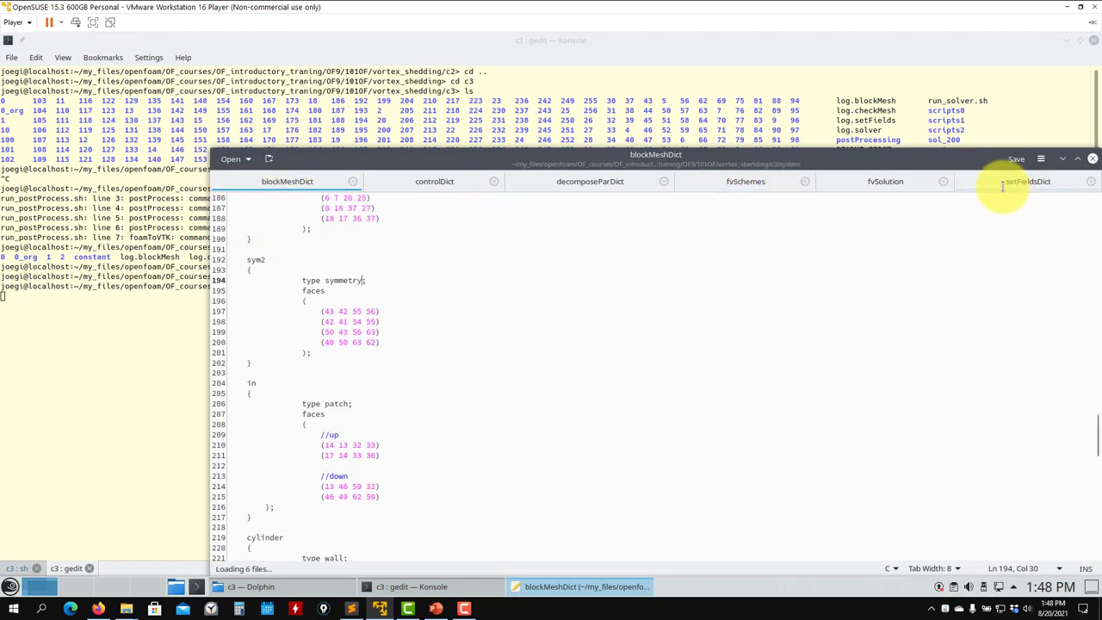
{"action": "scroll", "coordinate": [455, 339], "scroll_direction": "up", "scroll_amount": 3}
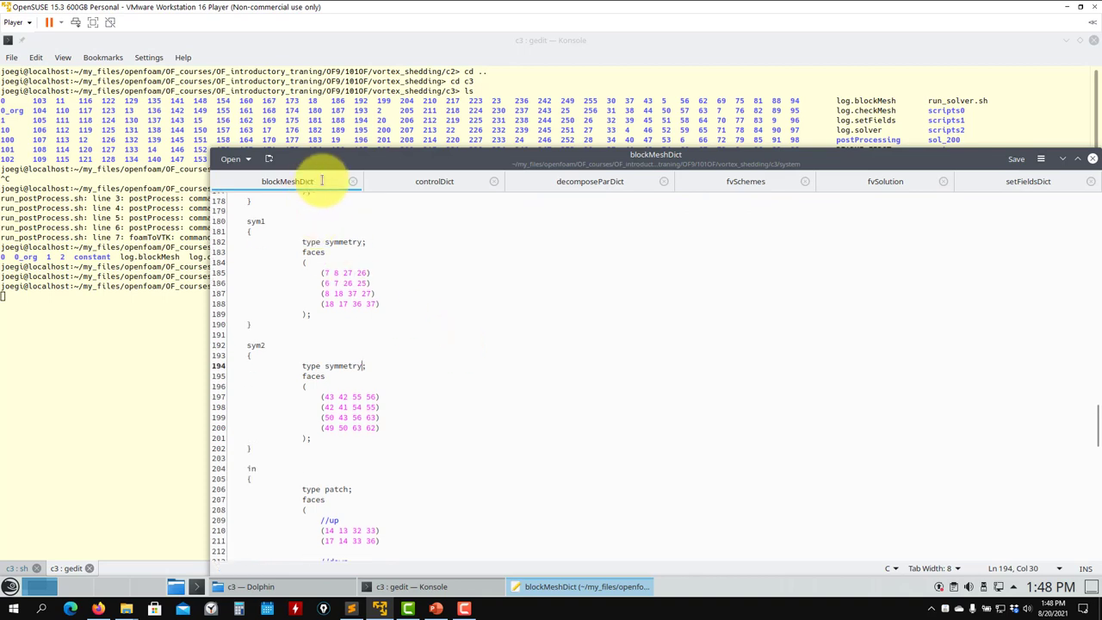
{"action": "left_click", "coordinate": [1077, 159]}
{"action": "scroll", "coordinate": [183, 271], "scroll_direction": "up", "scroll_amount": 20}
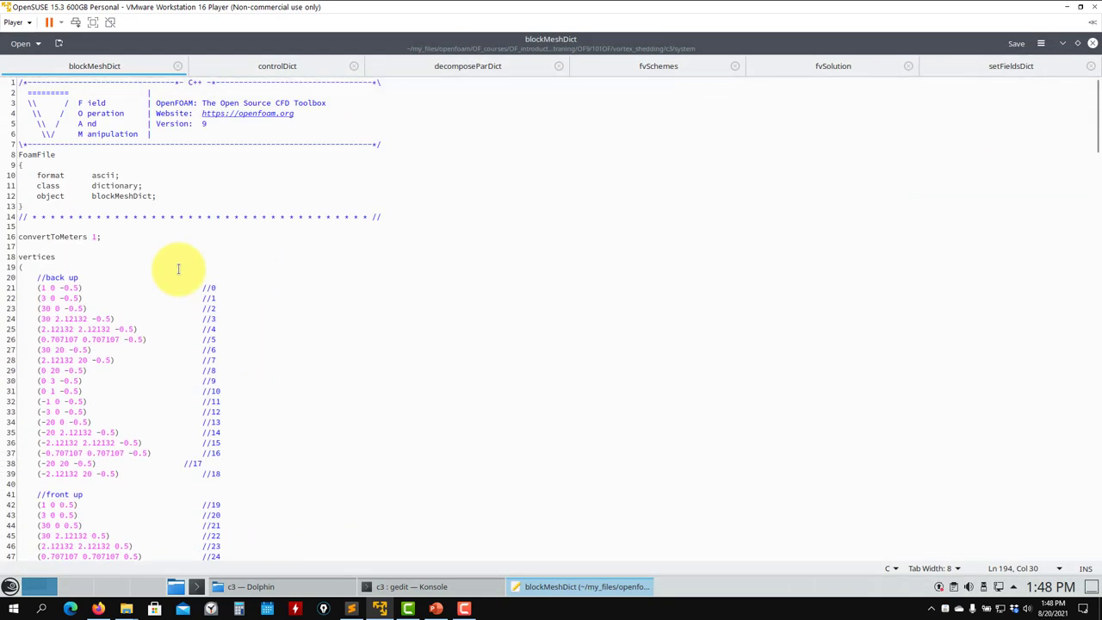
{"action": "scroll", "coordinate": [178, 270], "scroll_direction": "down", "scroll_amount": 20}
{"action": "scroll", "coordinate": [178, 269], "scroll_direction": "down", "scroll_amount": 8}
{"action": "scroll", "coordinate": [179, 269], "scroll_direction": "down", "scroll_amount": 20}
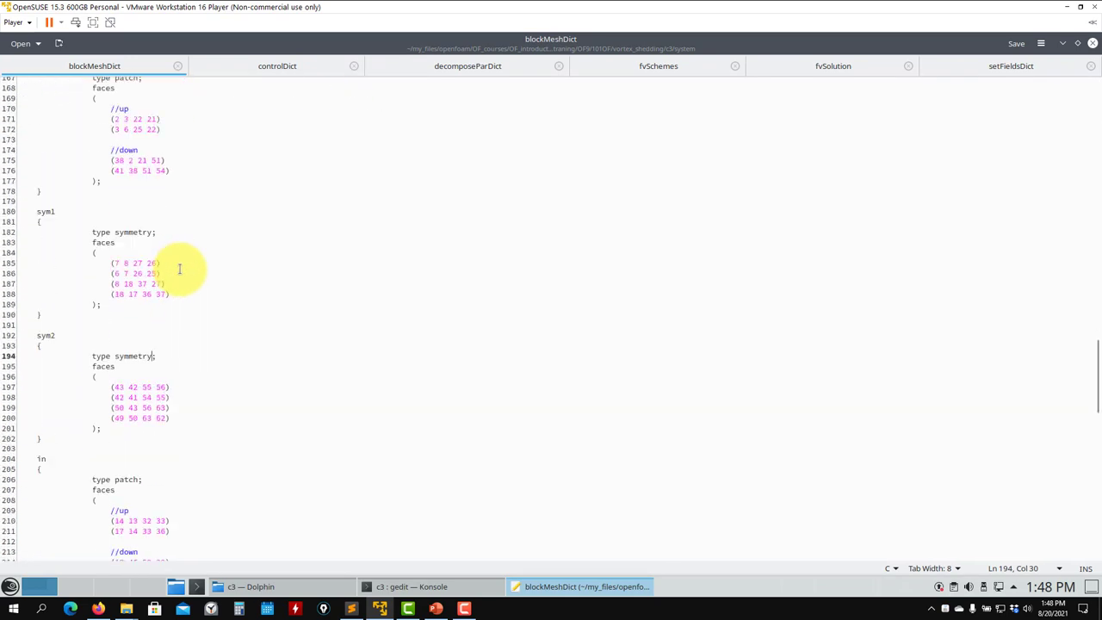
{"action": "scroll", "coordinate": [179, 270], "scroll_direction": "up", "scroll_amount": 20}
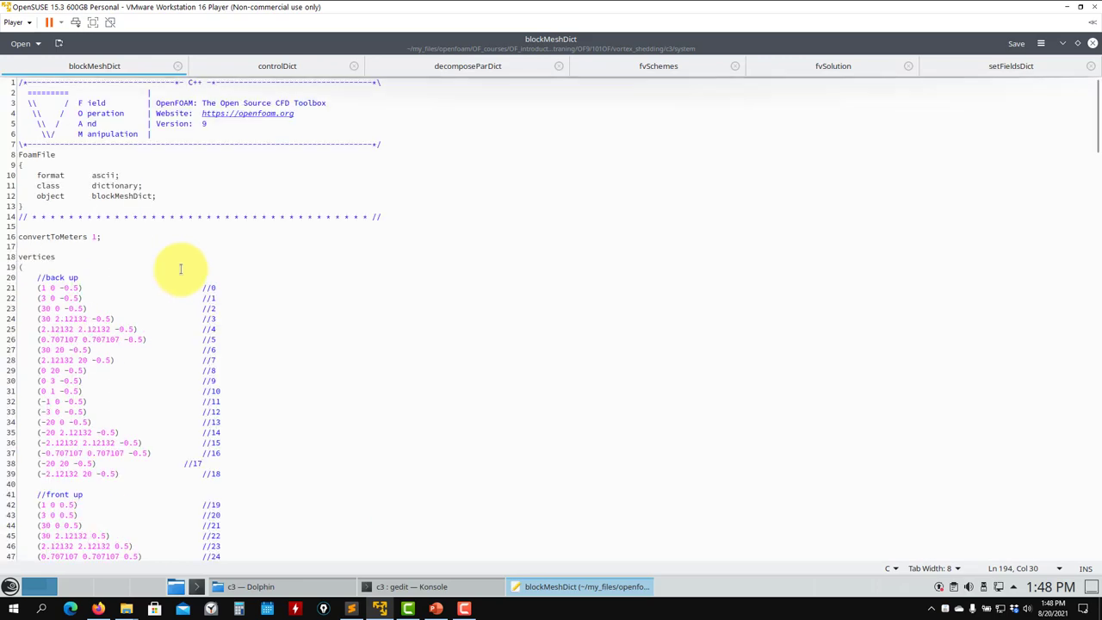
- Look through controlDict from its run-time settings down to the min/max domain function objects
{"action": "left_click", "coordinate": [277, 67]}
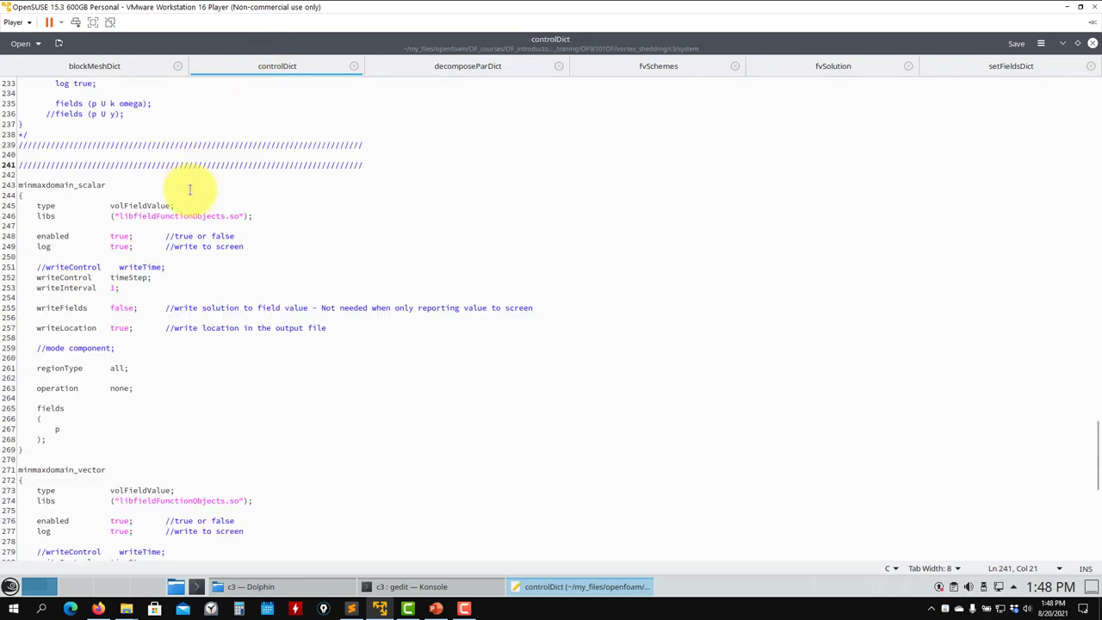
{"action": "scroll", "coordinate": [189, 191], "scroll_direction": "up", "scroll_amount": 13}
{"action": "scroll", "coordinate": [195, 185], "scroll_direction": "down", "scroll_amount": 20}
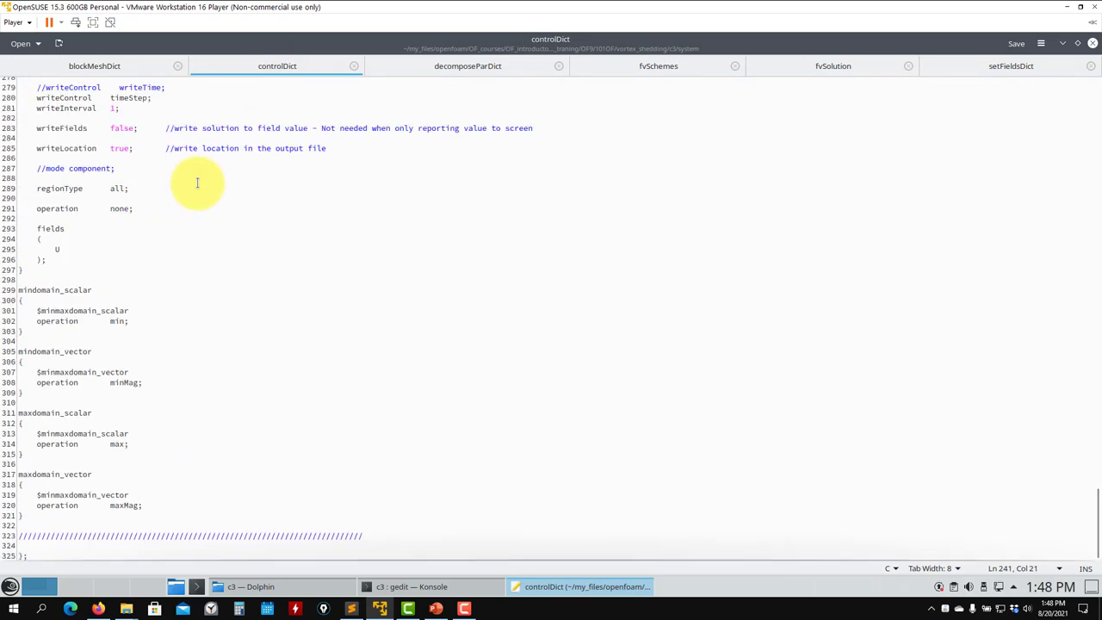
{"action": "scroll", "coordinate": [197, 183], "scroll_direction": "up", "scroll_amount": 20}
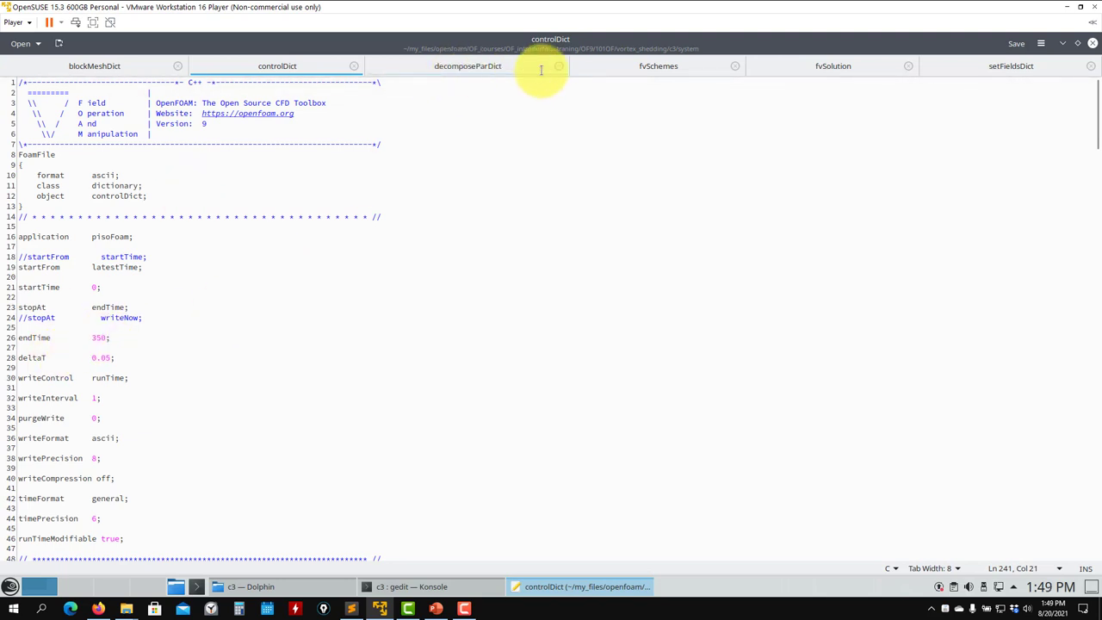
- Review the fvSchemes, fvSolution and setFieldsDict dictionaries, then minimize the editor to get back to the terminal
{"action": "left_click", "coordinate": [667, 68]}
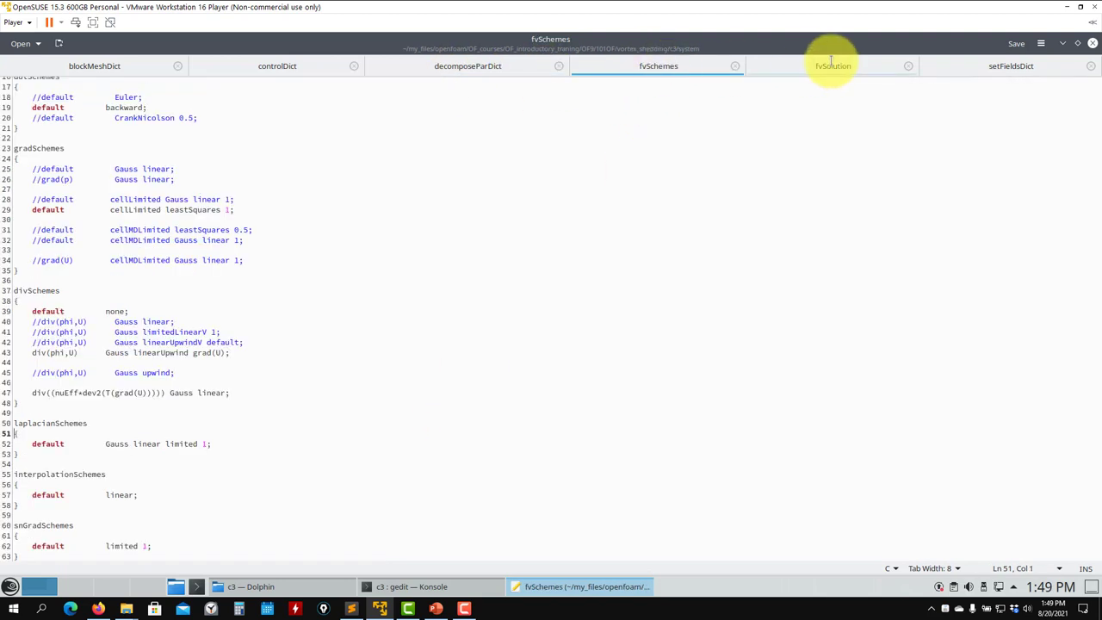
{"action": "left_click", "coordinate": [830, 62]}
{"action": "left_click", "coordinate": [1008, 62]}
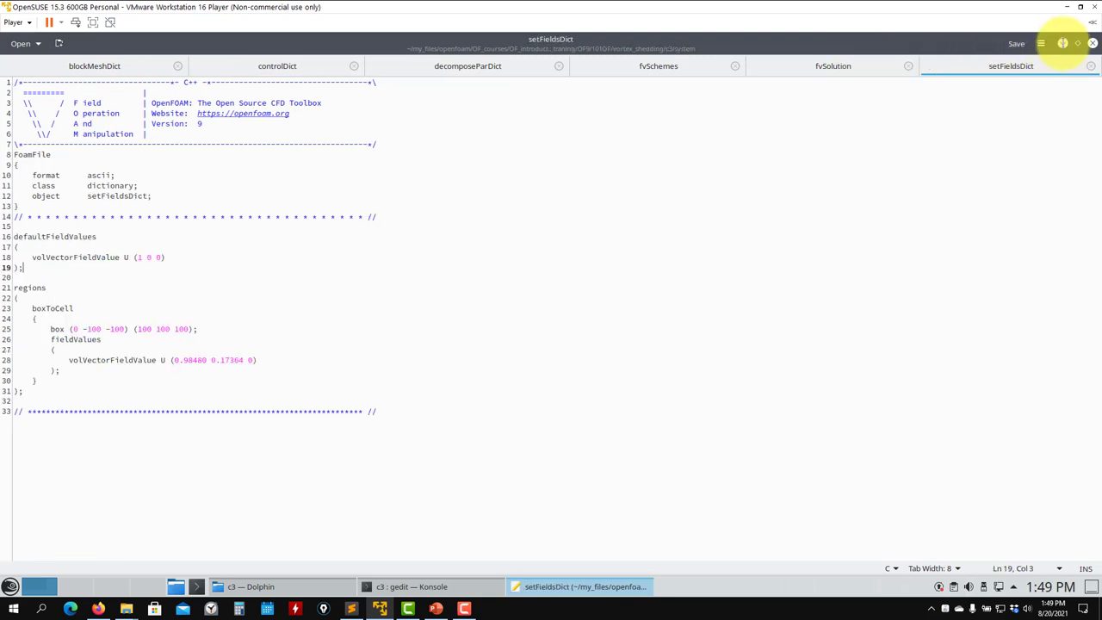
{"action": "left_click", "coordinate": [1063, 42]}
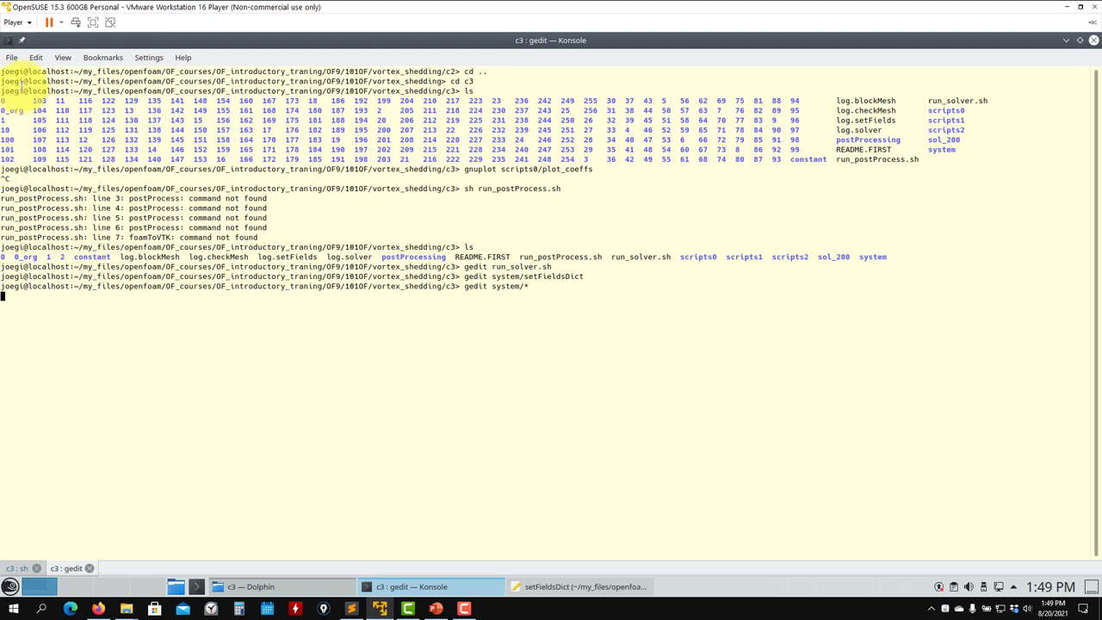
- In a new terminal session, run gnuplot scripts0/plot_coeffs and move the force coefficient plot window into clear view
{"action": "left_click", "coordinate": [12, 56]}
{"action": "left_click", "coordinate": [32, 89]}
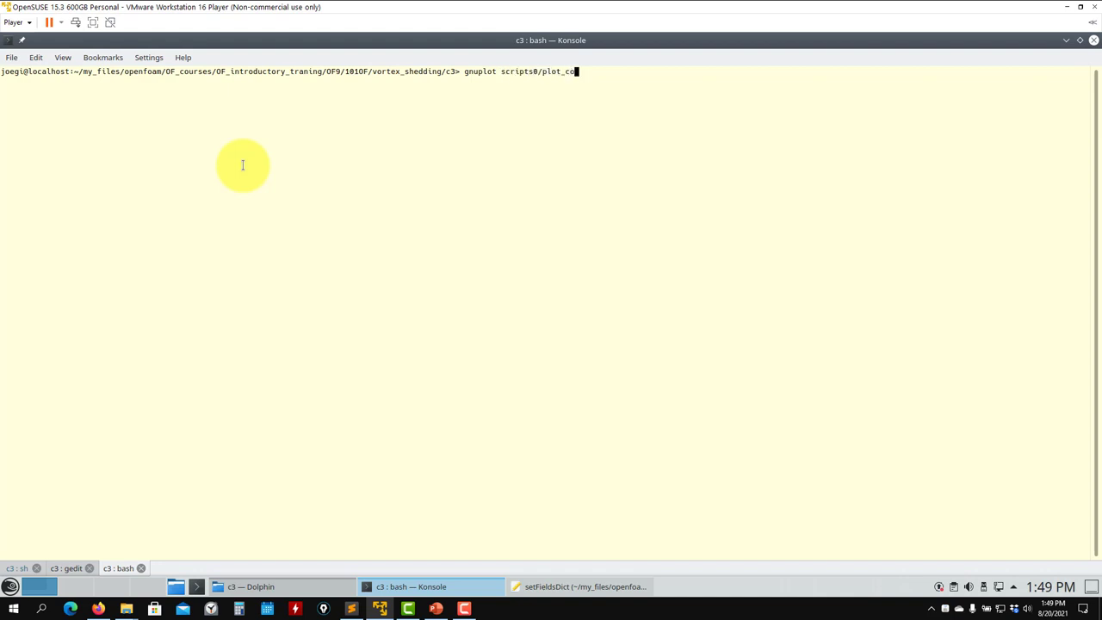
{"action": "key", "text": "Return"}
{"action": "left_click_drag", "start_coordinate": [951, 303], "coordinate": [272, 168]}
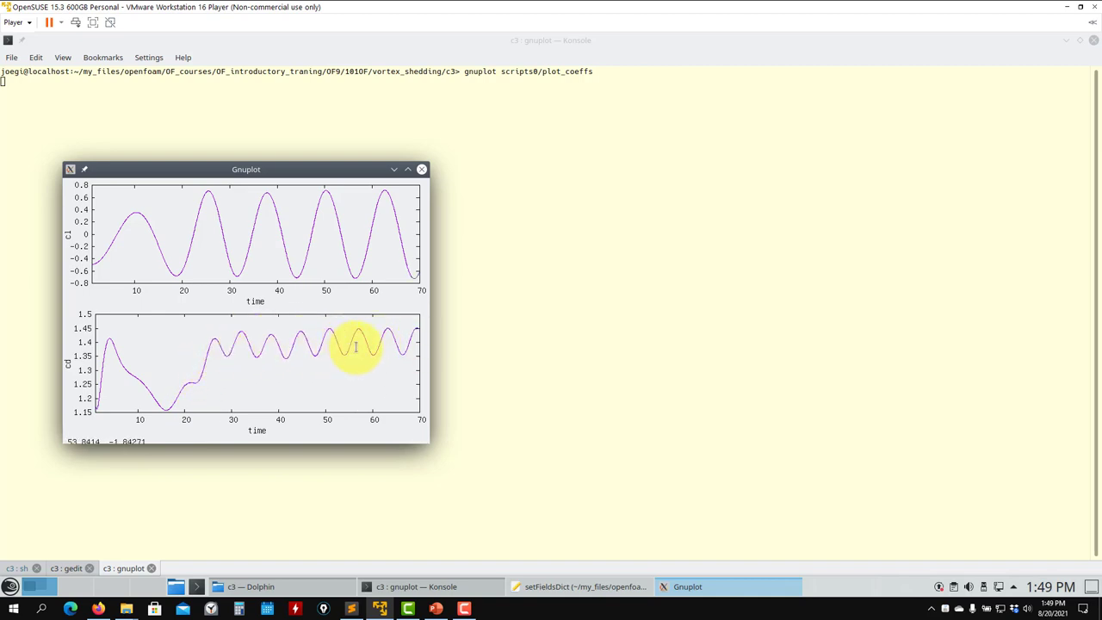
- In another new terminal session, load anaconda3 and start the pyFoam plot watcher to monitor residuals and continuity
{"action": "left_click", "coordinate": [517, 338]}
{"action": "left_click", "coordinate": [11, 56]}
{"action": "left_click", "coordinate": [27, 90]}
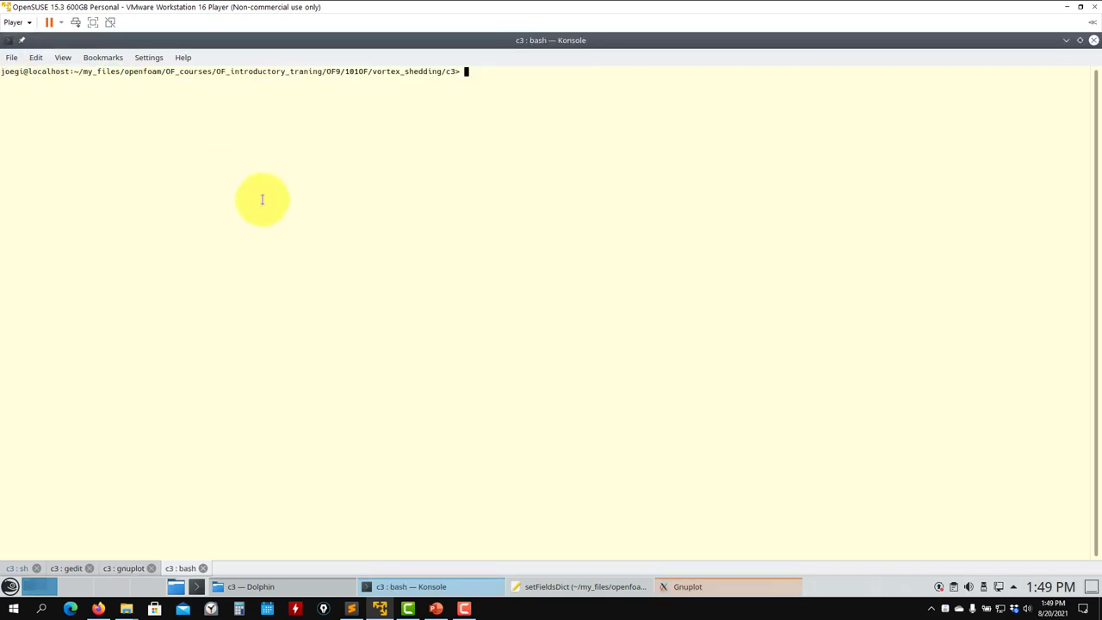
{"action": "type", "text": "anaconda3"}
{"action": "key", "text": "Return"}
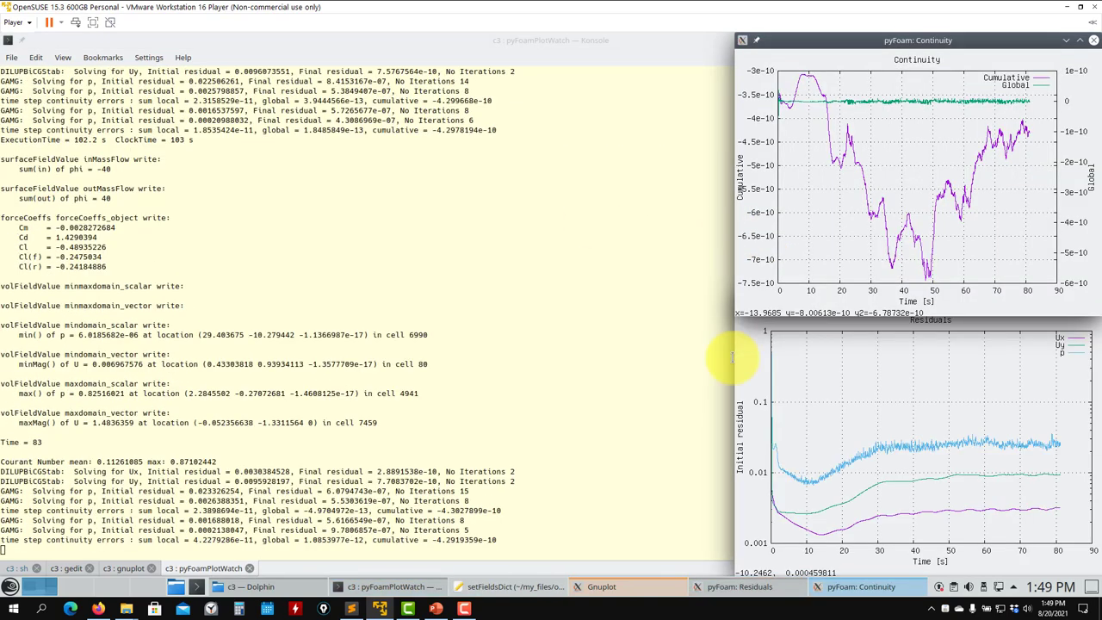
- Bring the Gnuplot coefficient window to the front and place it beside the pyFoam continuity plot
{"action": "left_click", "coordinate": [622, 588]}
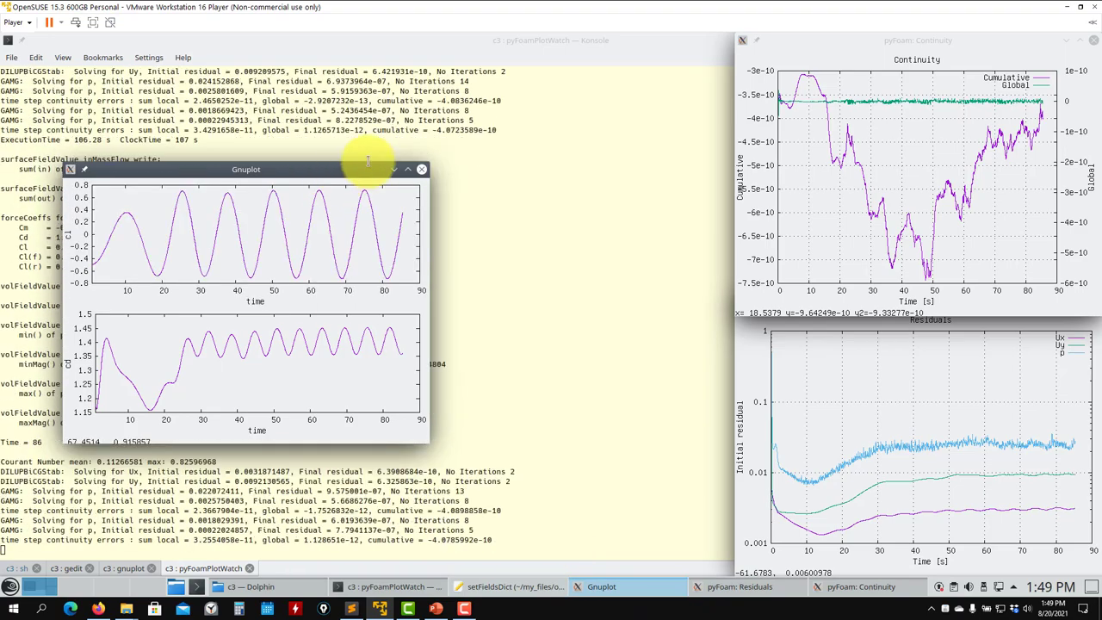
{"action": "left_click_drag", "start_coordinate": [334, 169], "coordinate": [553, 86]}
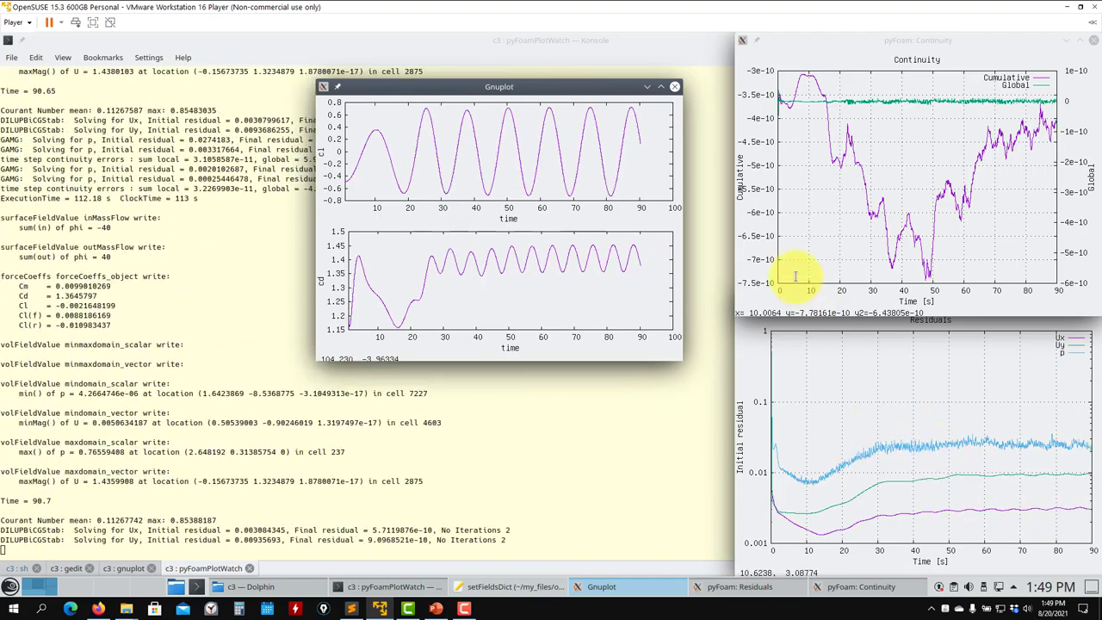
{"action": "left_click_drag", "start_coordinate": [591, 84], "coordinate": [617, 52]}
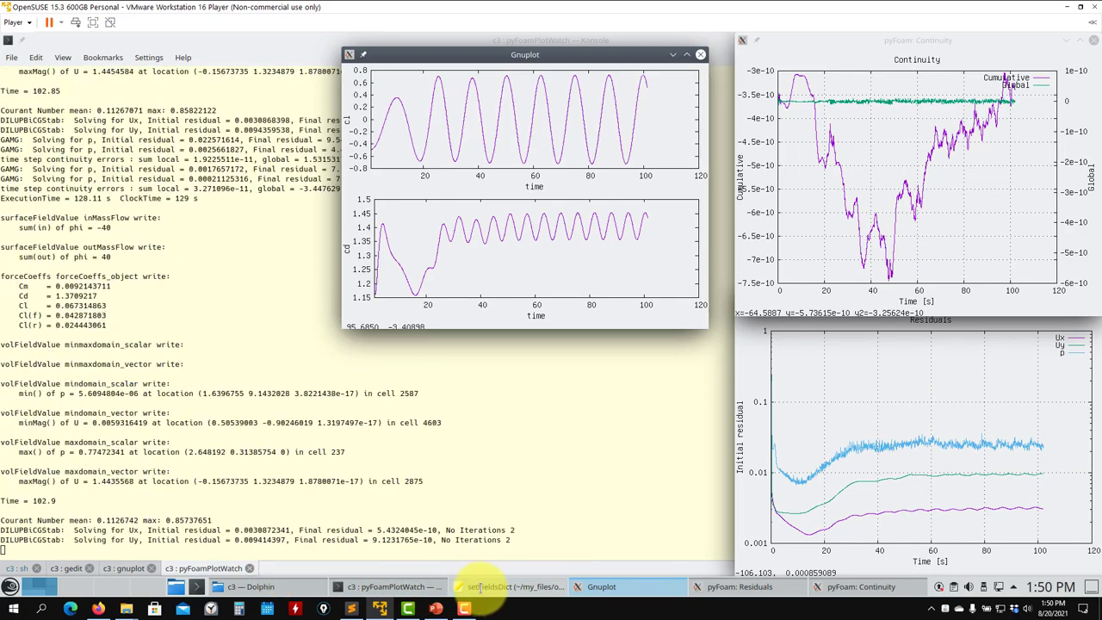
- Return to controlDict in the editor and place the cursor just after the comment marks of the stopAt writeNow line
{"action": "left_click", "coordinate": [520, 585]}
{"action": "left_click", "coordinate": [274, 66]}
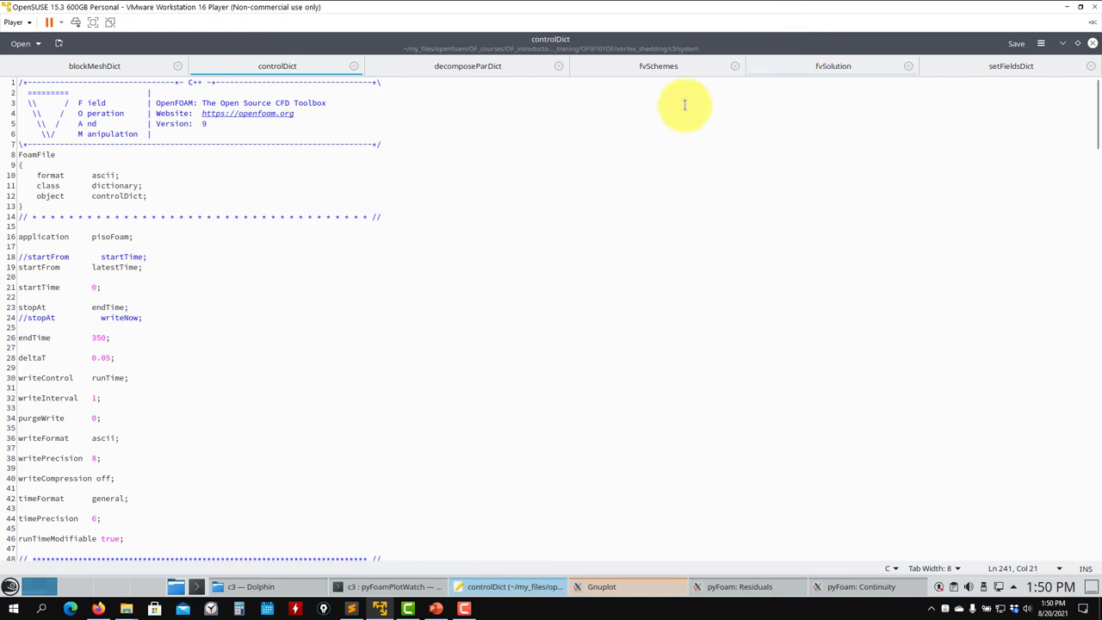
{"action": "left_click", "coordinate": [25, 317]}
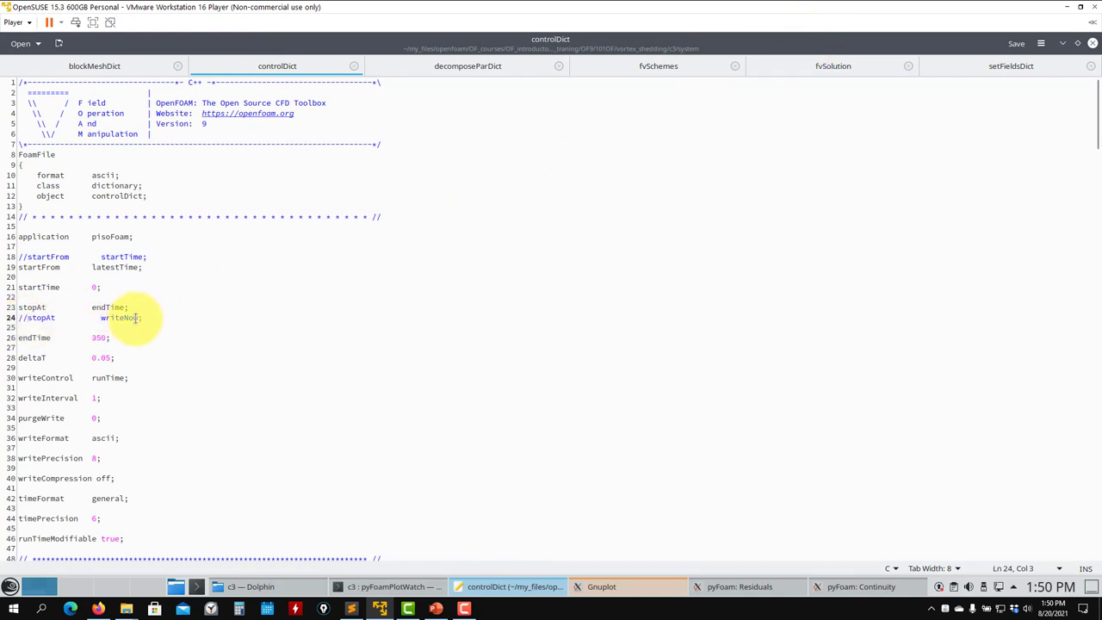
- Uncomment the stopAt writeNow line in controlDict and save the file to stop the running solver
{"action": "key", "text": "BackSpace"}
{"action": "key", "text": "BackSpace"}
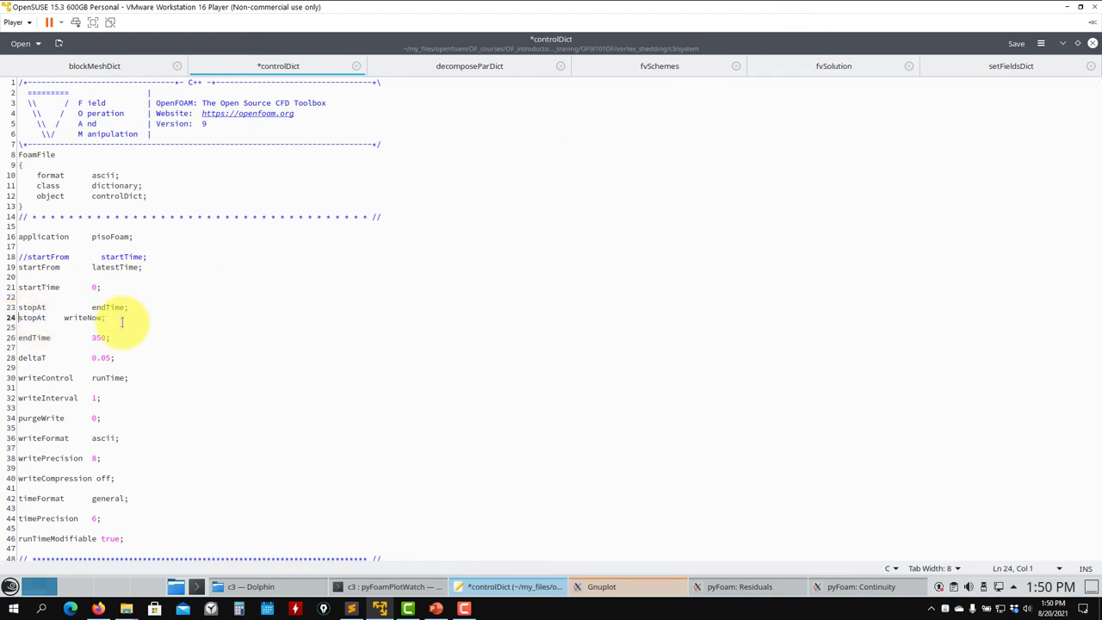
{"action": "key", "text": "ctrl+s"}
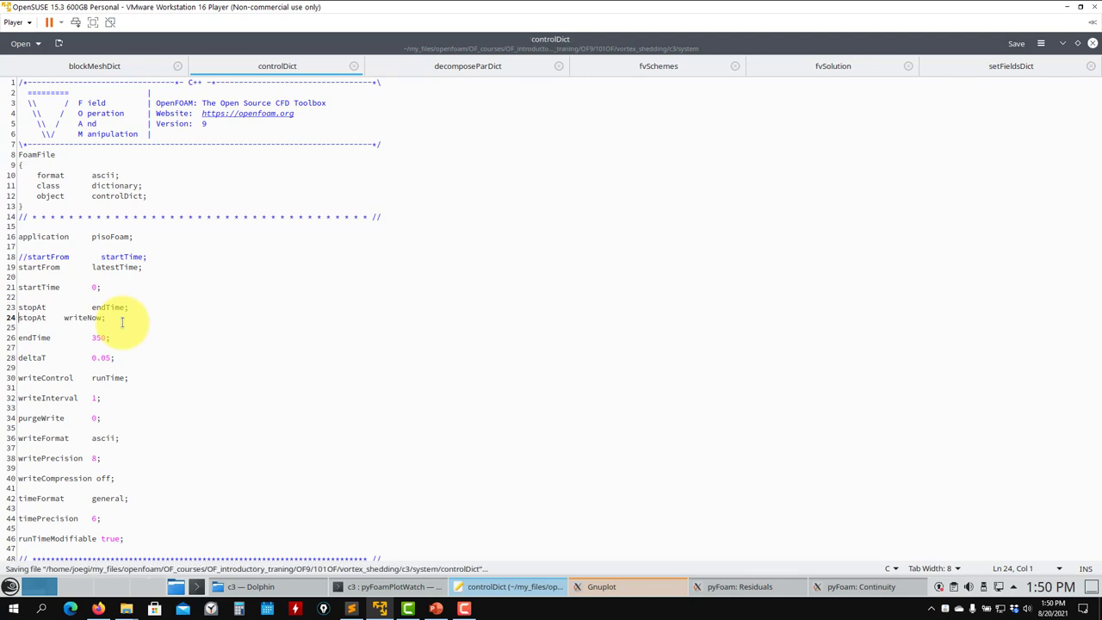
- Comment out the stopAt writeNow line in controlDict again, save the file, and minimize the editor
{"action": "type", "text": "//"}
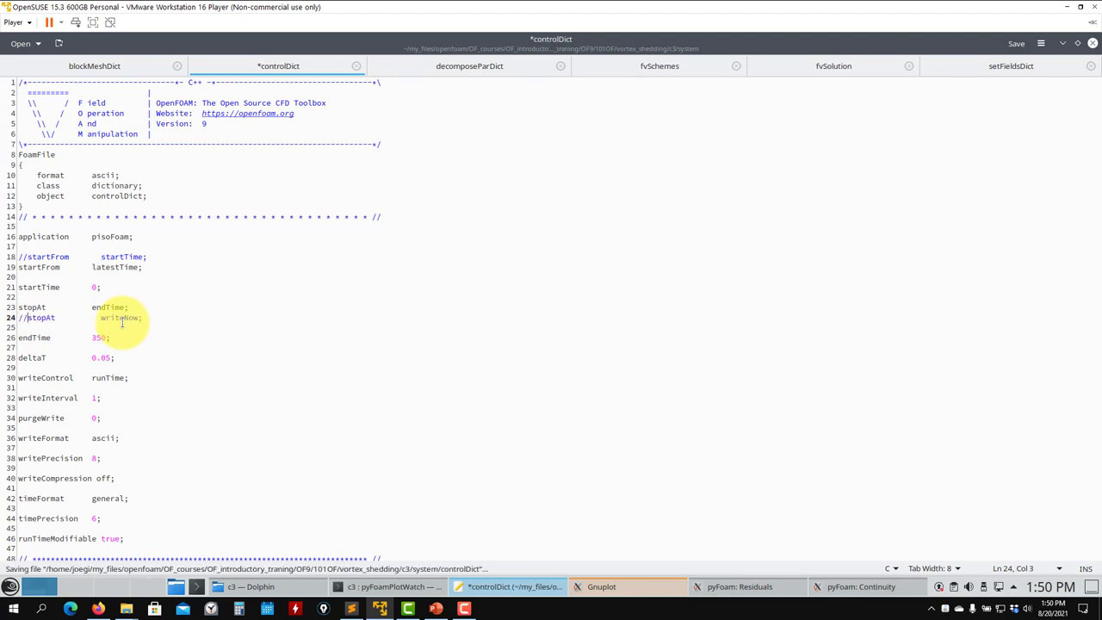
{"action": "key", "text": "ctrl+s"}
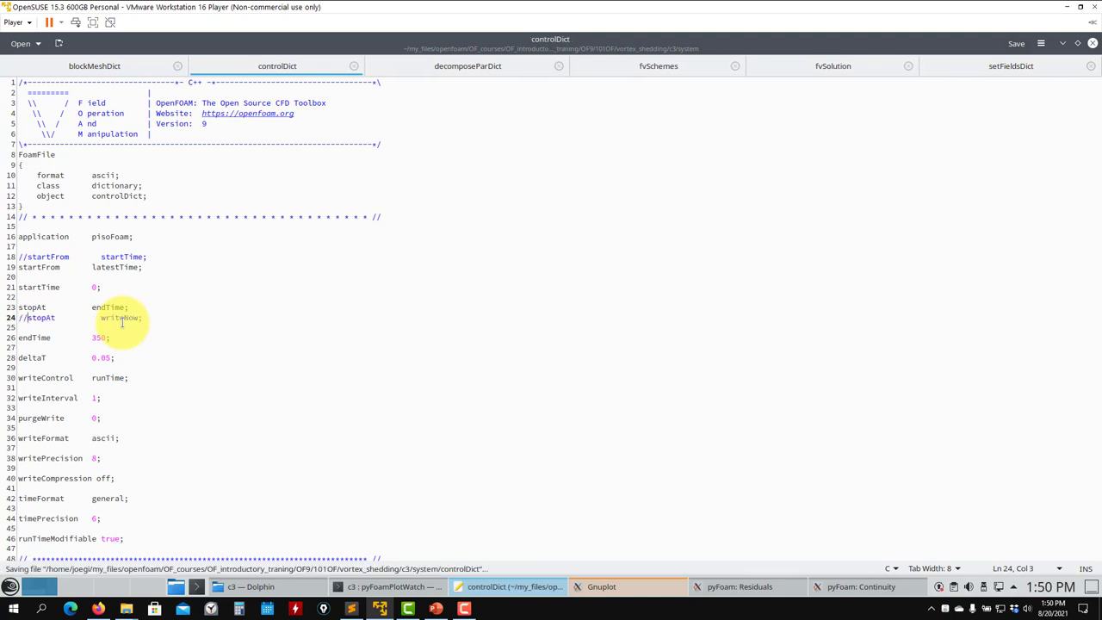
{"action": "left_click", "coordinate": [1062, 43]}
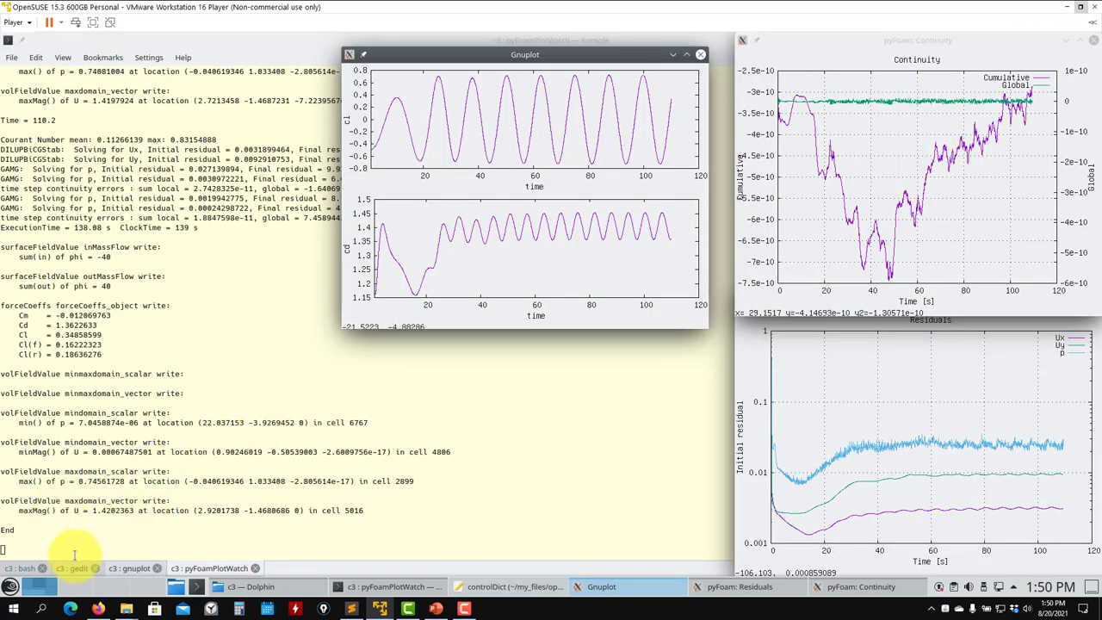
- Check the solver's terminal session, minimize the terminal, and close the pyFoam Residuals and Continuity plot windows
{"action": "left_click", "coordinate": [21, 568]}
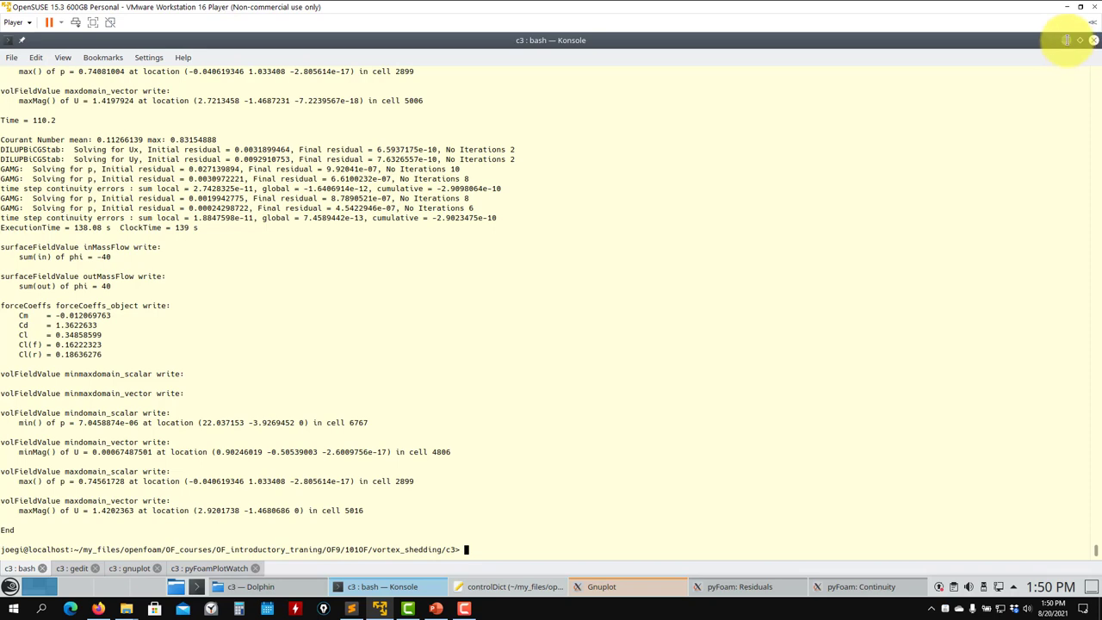
{"action": "left_click", "coordinate": [1067, 40]}
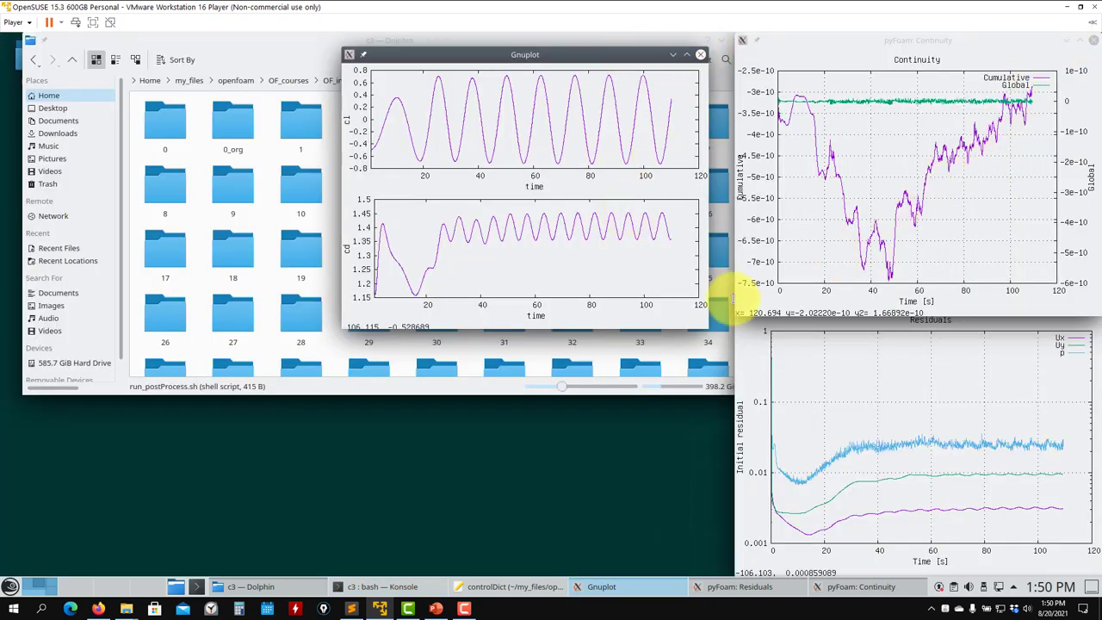
{"action": "left_click", "coordinate": [921, 369]}
{"action": "left_click", "coordinate": [1093, 300]}
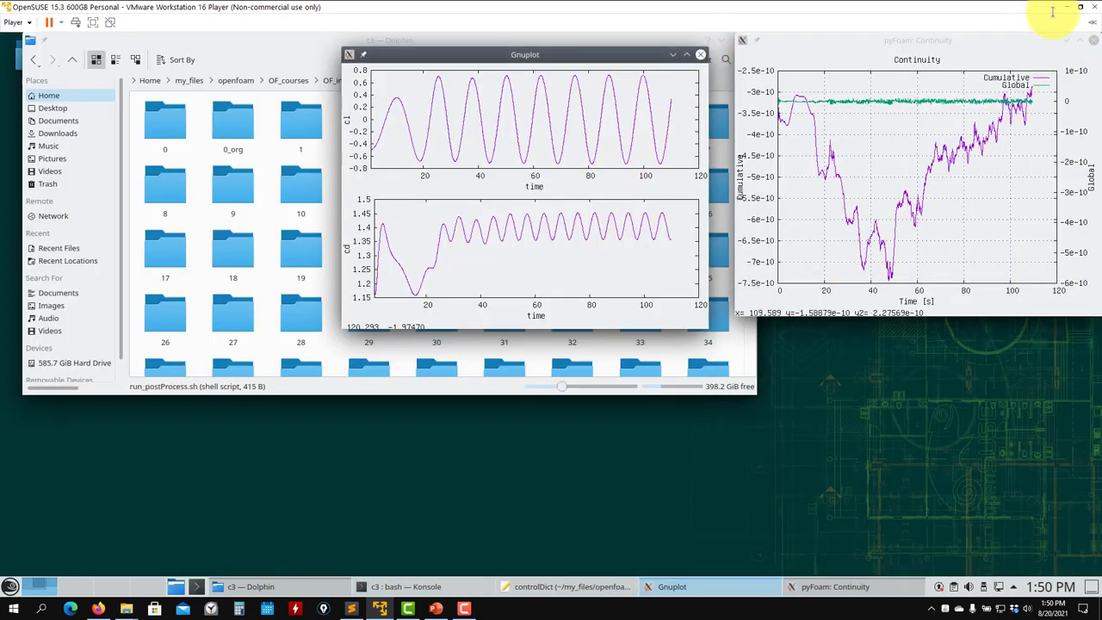
{"action": "left_click", "coordinate": [1092, 40]}
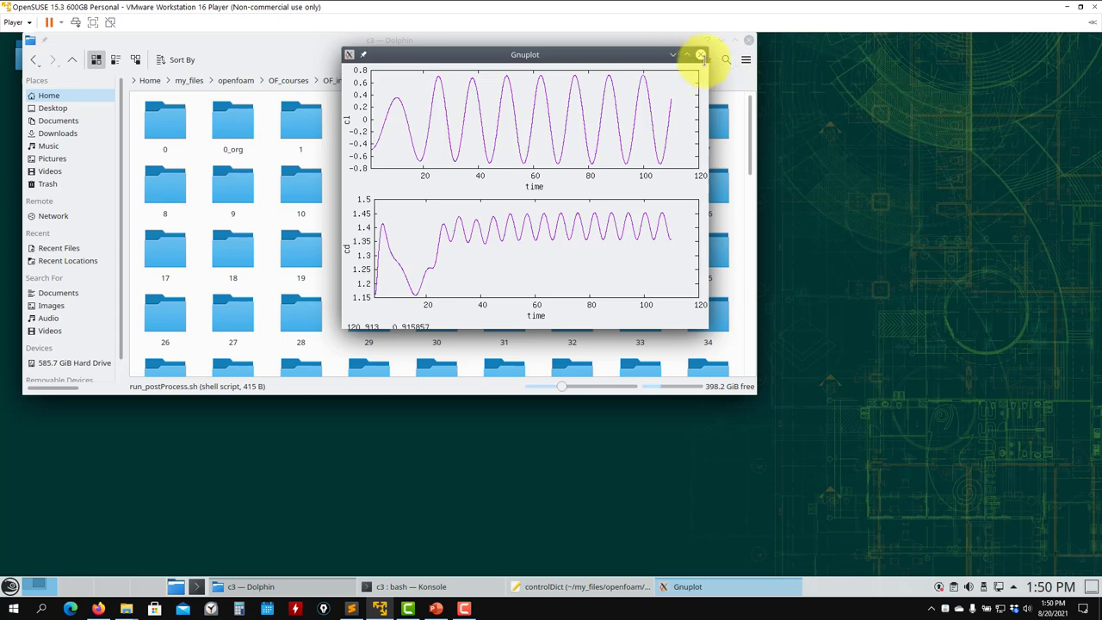
- Bring the terminal back, interrupt the pyFoam plot watcher, and exit its session
{"action": "left_click", "coordinate": [430, 587]}
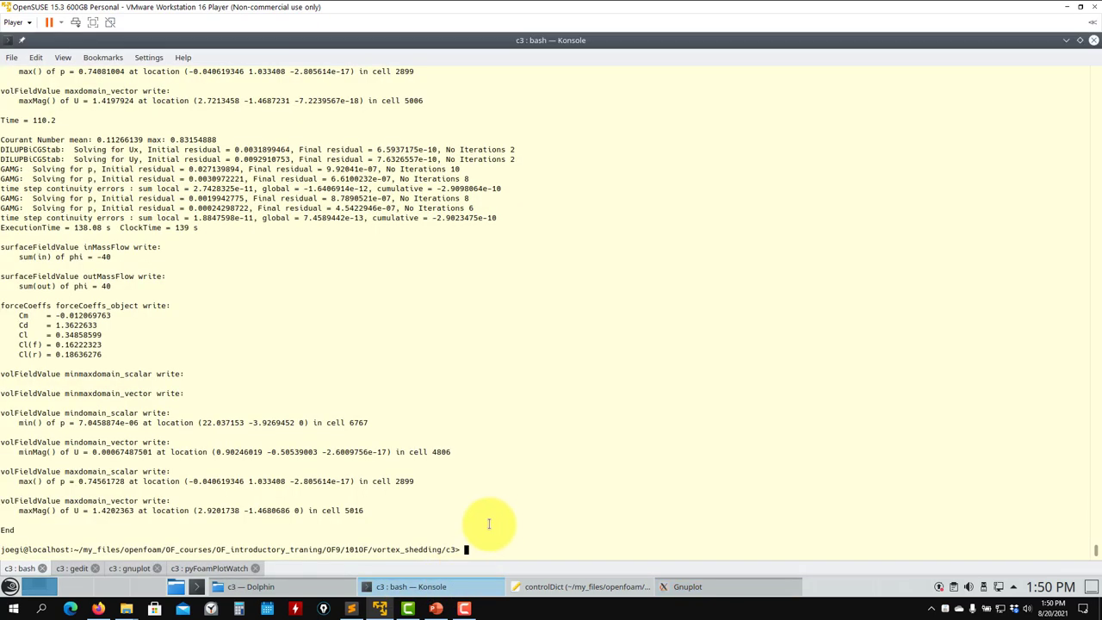
{"action": "left_click", "coordinate": [207, 567]}
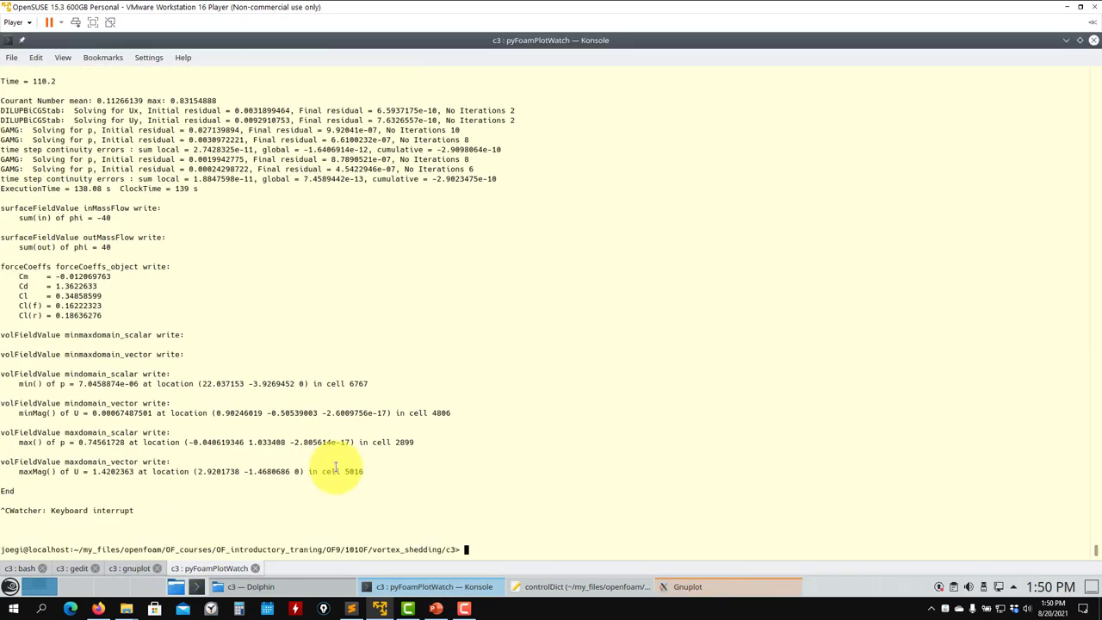
{"action": "type", "text": "exit"}
{"action": "key", "text": "Return"}
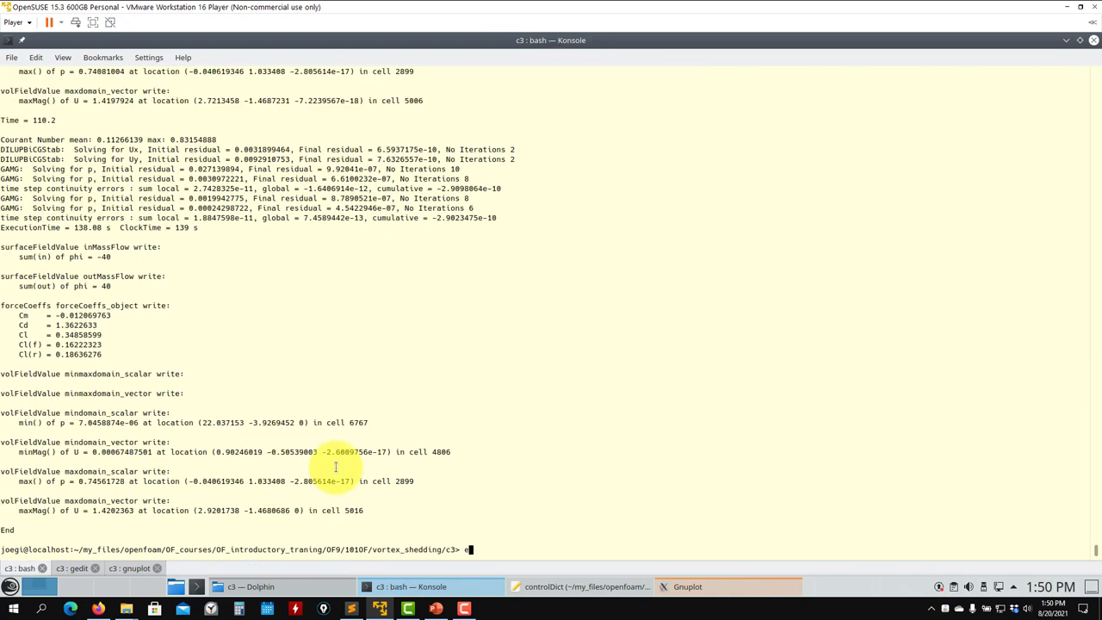
- Interrupt the gnuplot coefficient plotting and exit its terminal session
{"action": "left_click", "coordinate": [130, 568]}
{"action": "key", "text": "ctrl+c"}
{"action": "type", "text": "ex"}
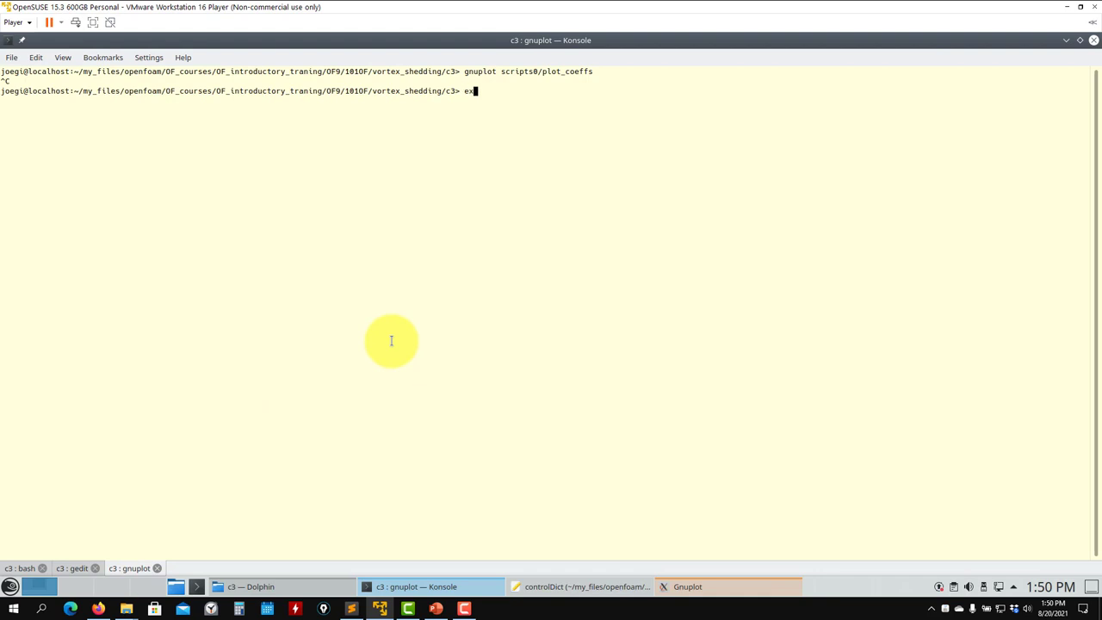
{"action": "type", "text": "it"}
{"action": "key", "text": "Return"}
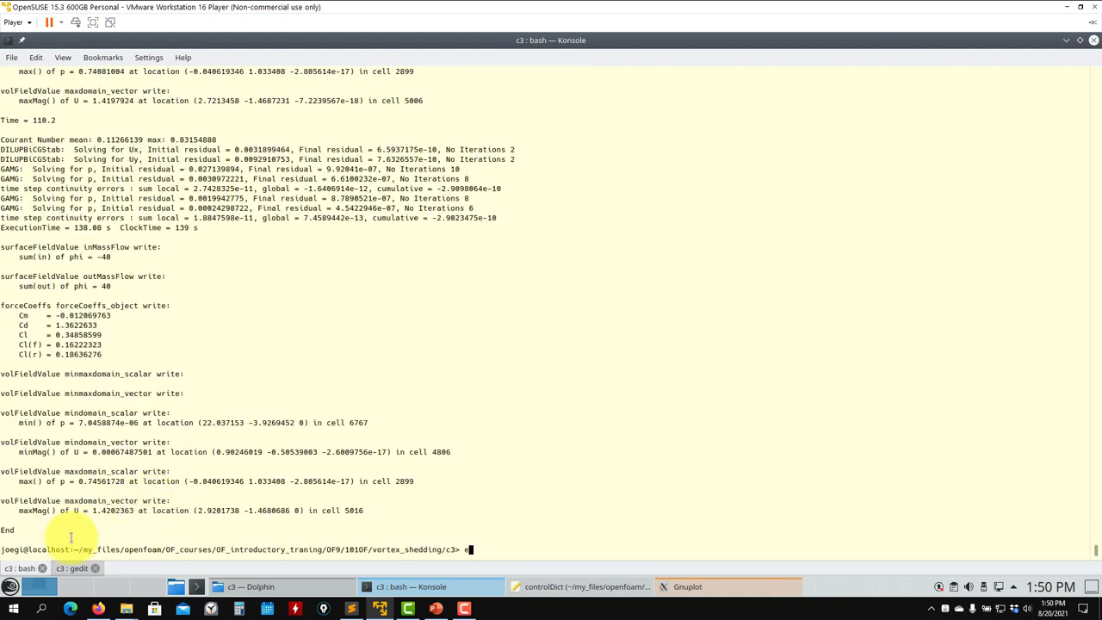
- In the gedit terminal session, interrupt gedit, clear the screen, and list the c3 case folder
{"action": "left_click", "coordinate": [73, 567]}
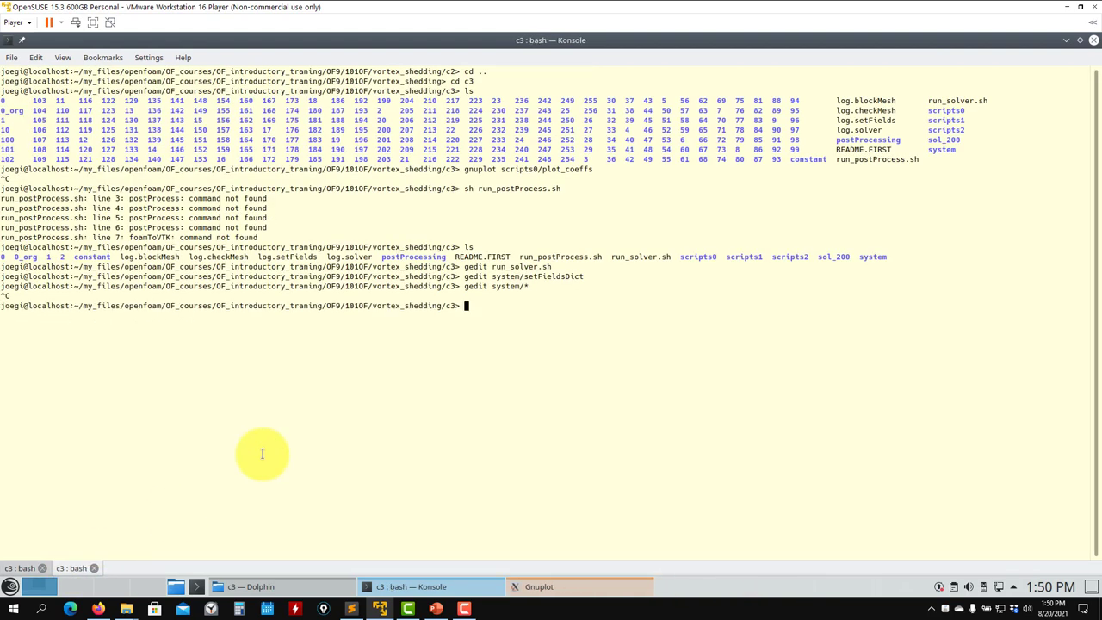
{"action": "type", "text": "clear"}
{"action": "key", "text": "Return"}
{"action": "type", "text": "ls"}
{"action": "key", "text": "Return"}
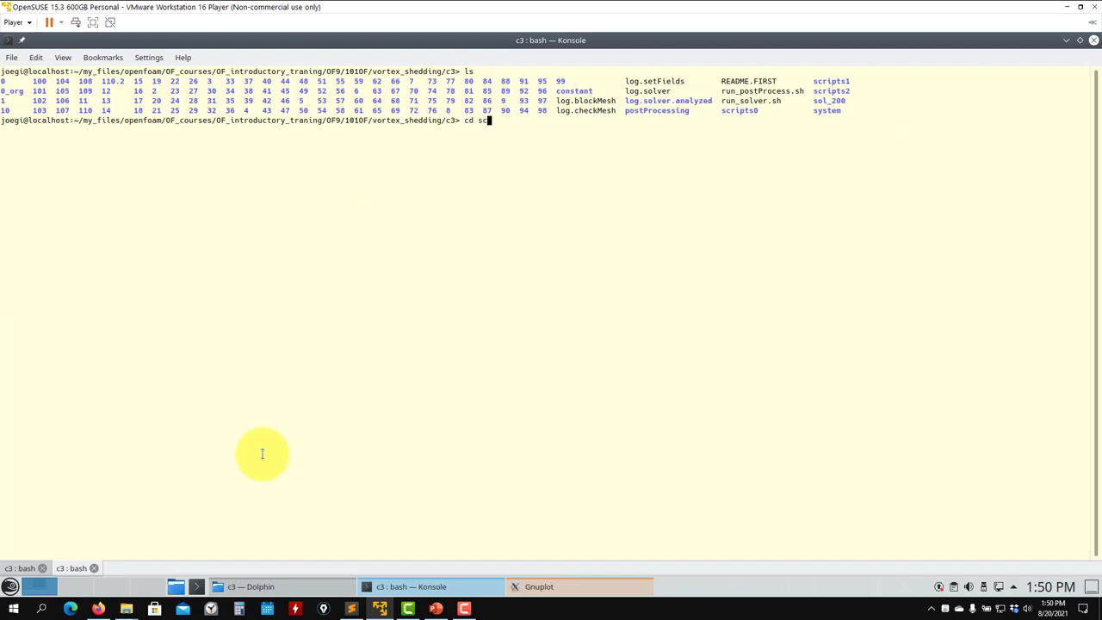
- Change into the scripts2 folder and list its files
{"action": "key", "text": "Return"}
{"action": "type", "text": "ls"}
{"action": "key", "text": "Return"}
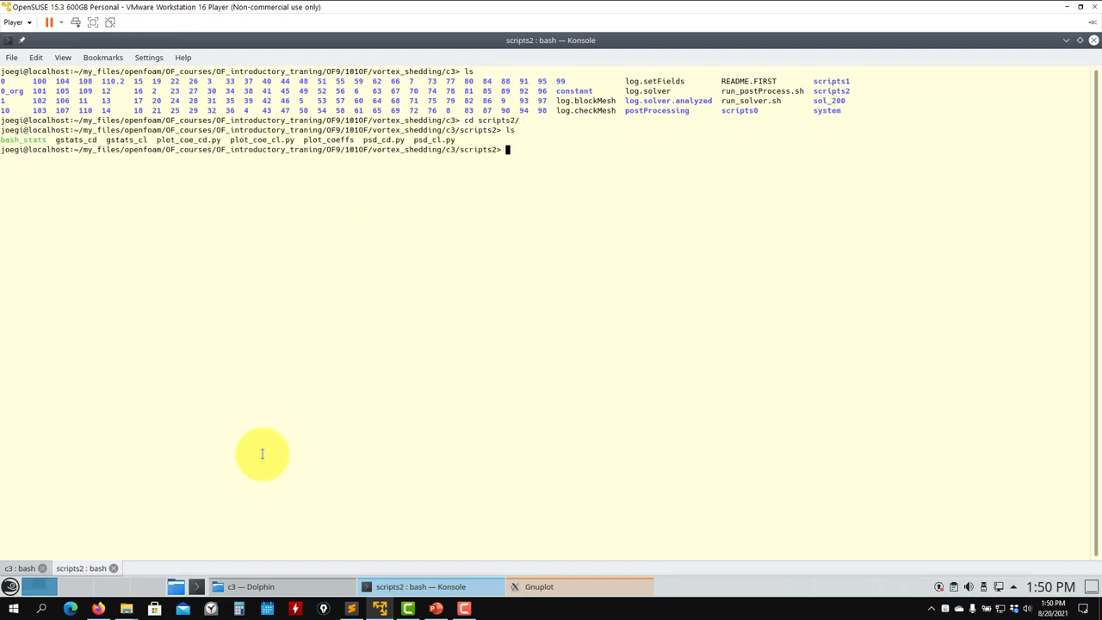
- Load anaconda3, try running plot_coe_cl.py and psd_cd.py with python3 from scripts2, and highlight the data path in the last error
{"action": "left_click_drag", "start_coordinate": [463, 140], "coordinate": [401, 140]}
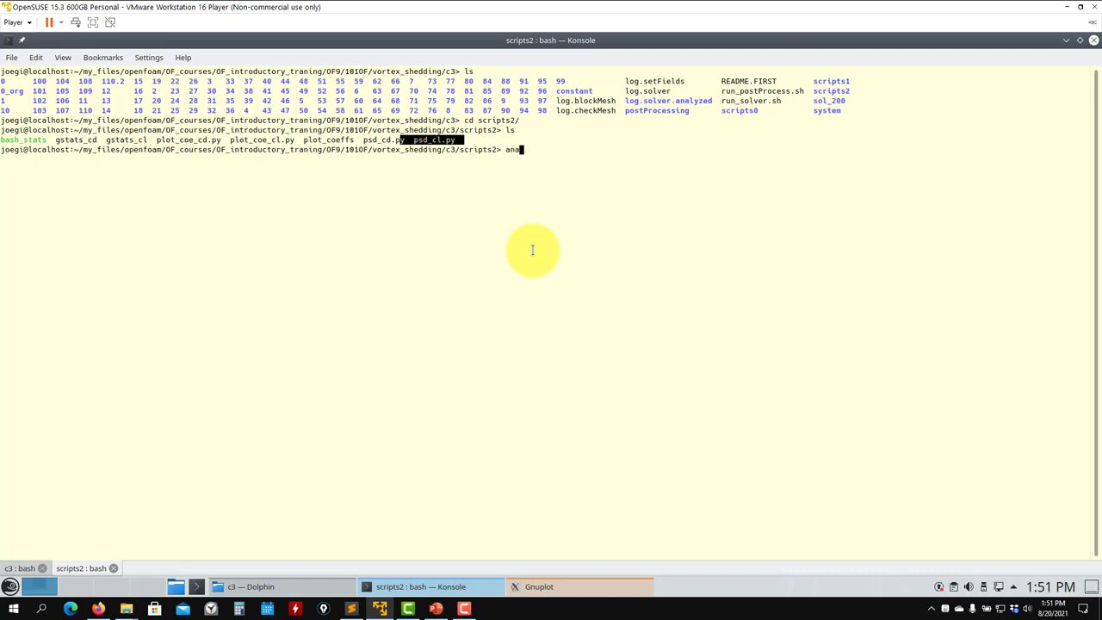
{"action": "key", "text": "Return"}
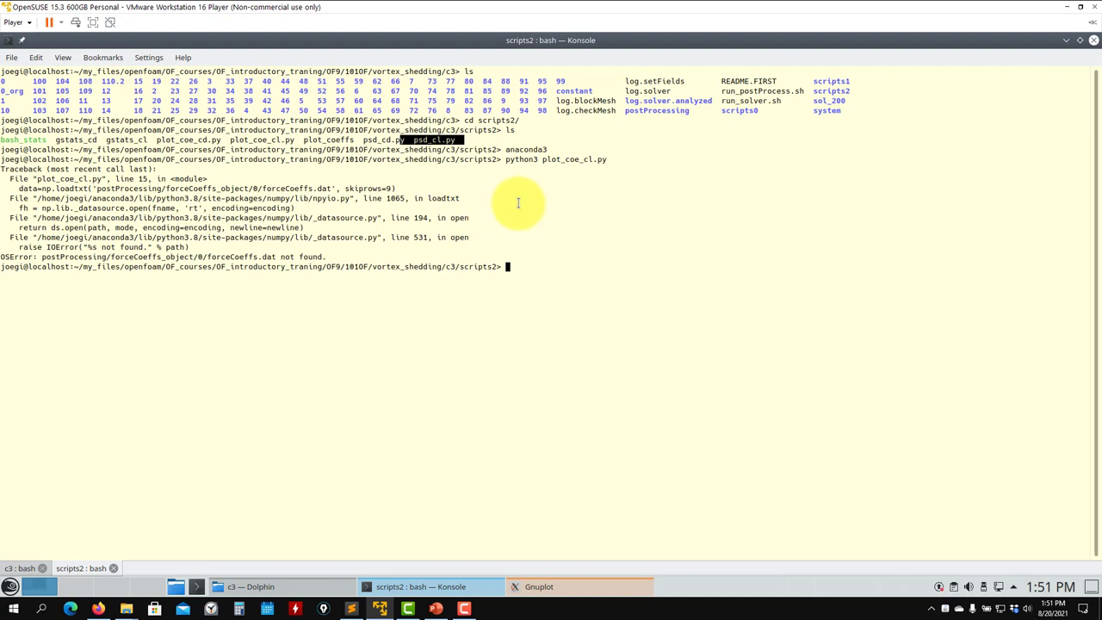
{"action": "type", "text": "ls"}
{"action": "key", "text": "Return"}
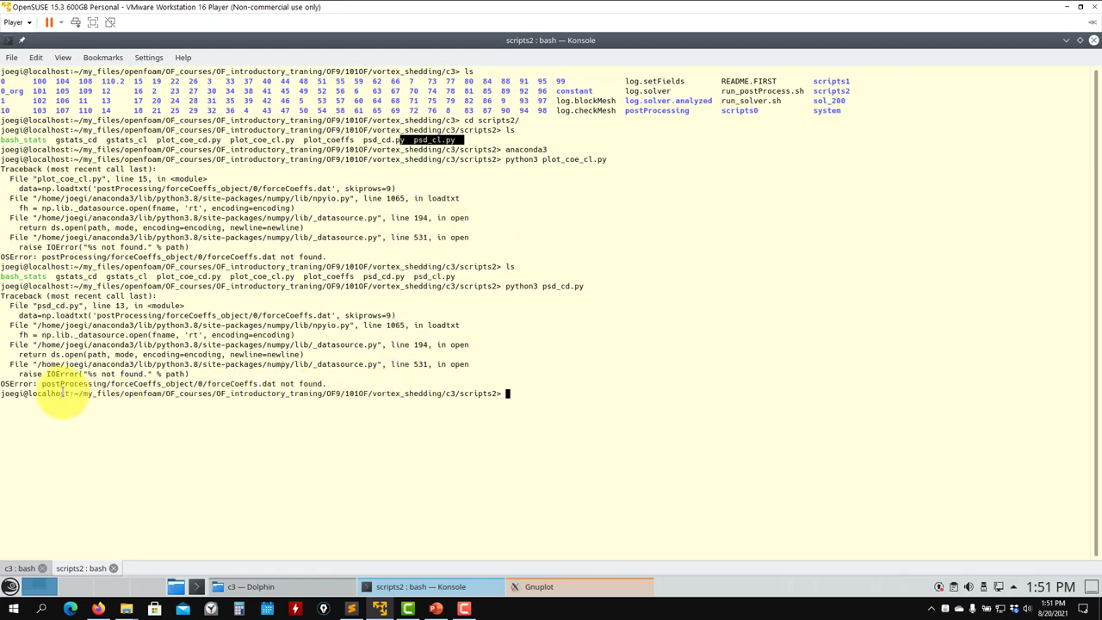
{"action": "left_click_drag", "start_coordinate": [41, 384], "coordinate": [320, 384]}
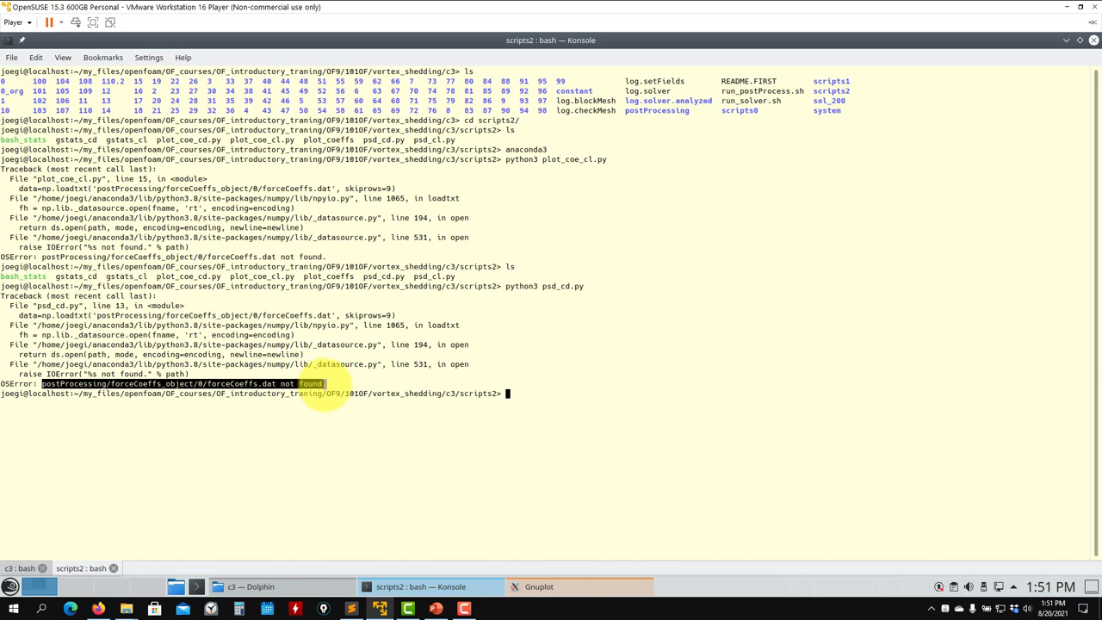
- In the Dolphin file manager, browse from c3 to postProcessing/forceCoeffs_object/0 and move the window beside the terminal output
{"action": "left_click", "coordinate": [293, 586]}
{"action": "scroll", "coordinate": [533, 194], "scroll_direction": "down", "scroll_amount": 10}
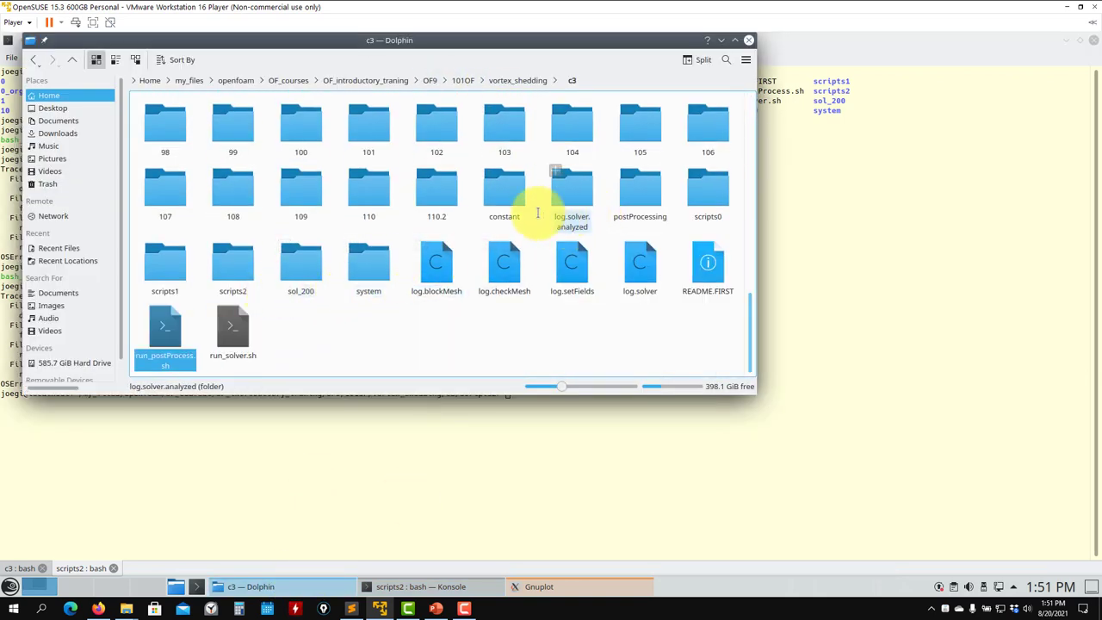
{"action": "left_click", "coordinate": [638, 194]}
{"action": "left_click_drag", "start_coordinate": [492, 40], "coordinate": [910, 152]}
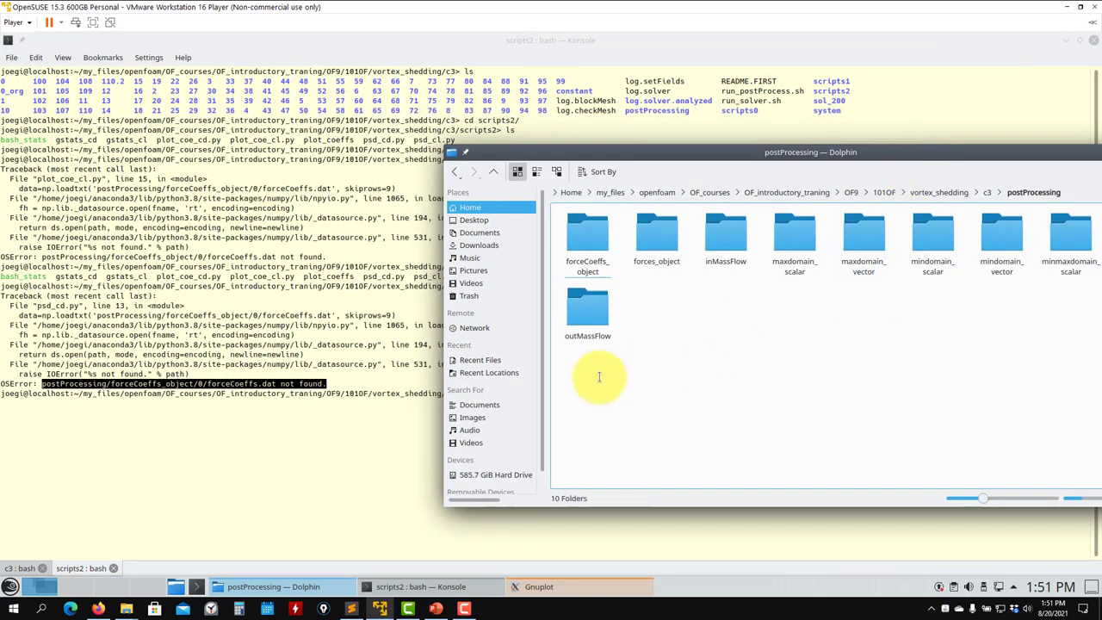
{"action": "left_click", "coordinate": [593, 236]}
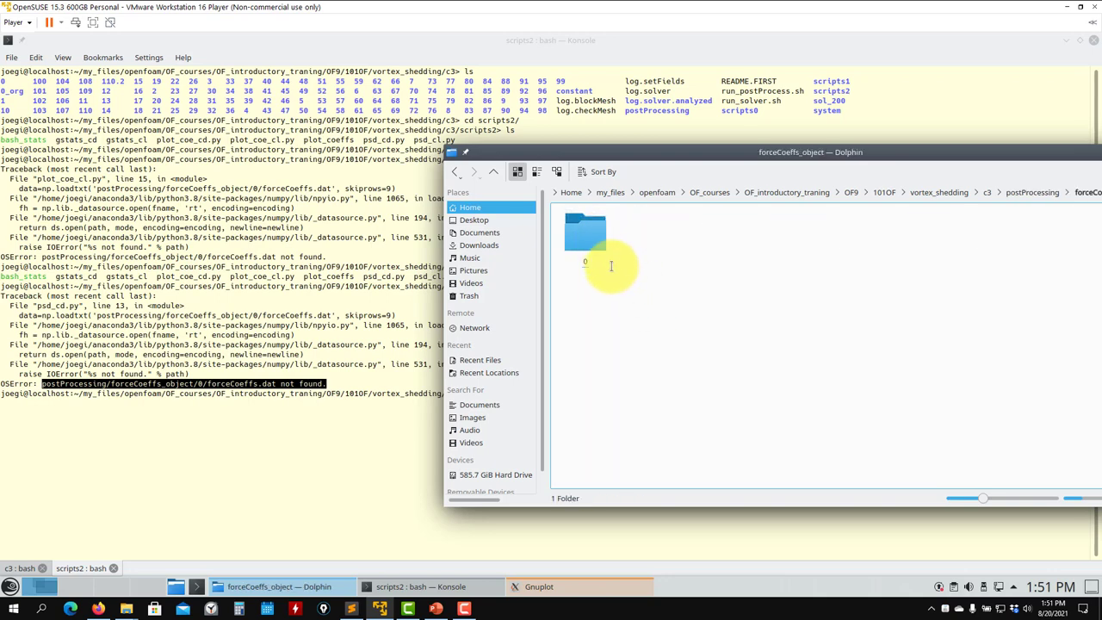
{"action": "left_click", "coordinate": [601, 256]}
- Open forceCoeffs.dat in the text editor, look through its coefficient data, and close it
{"action": "right_click", "coordinate": [569, 239]}
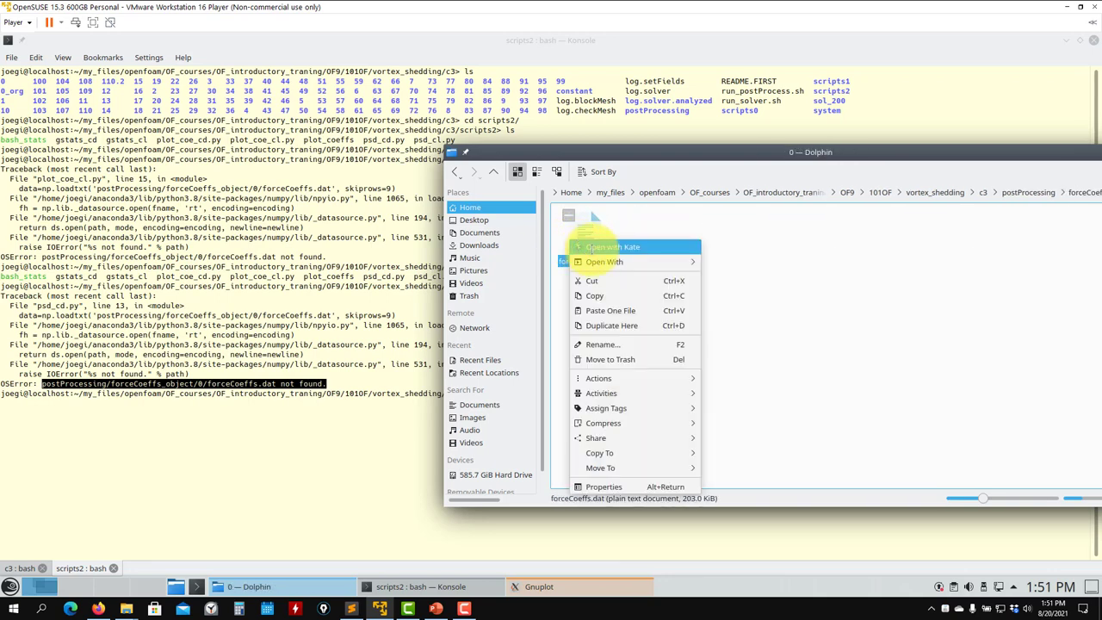
{"action": "mouse_move", "coordinate": [654, 261]}
{"action": "left_click", "coordinate": [734, 305]}
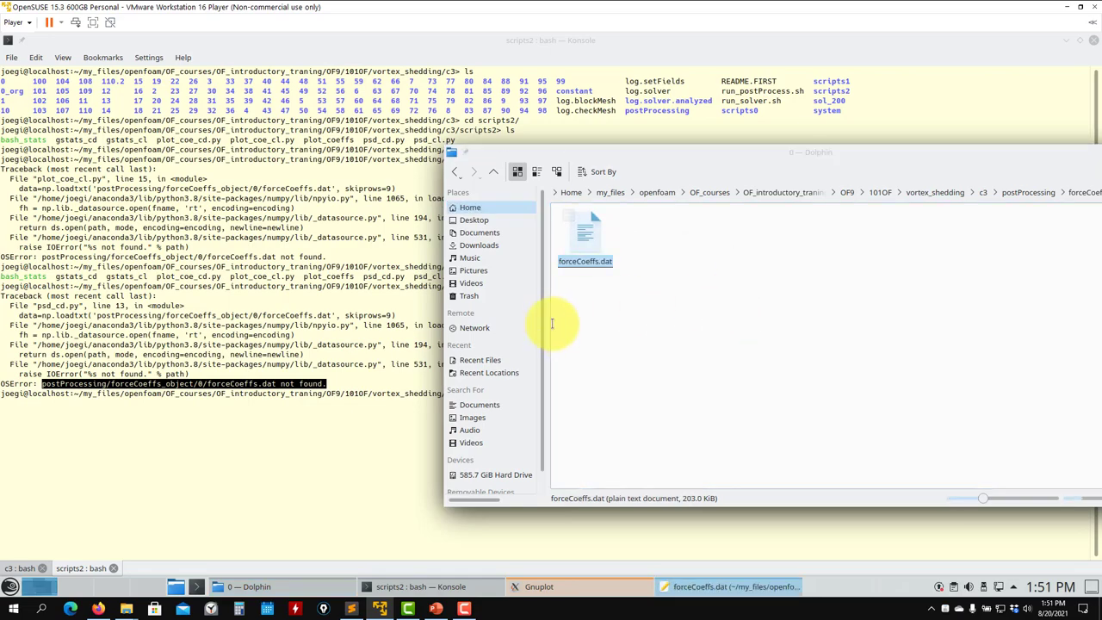
{"action": "scroll", "coordinate": [381, 319], "scroll_direction": "down", "scroll_amount": 20}
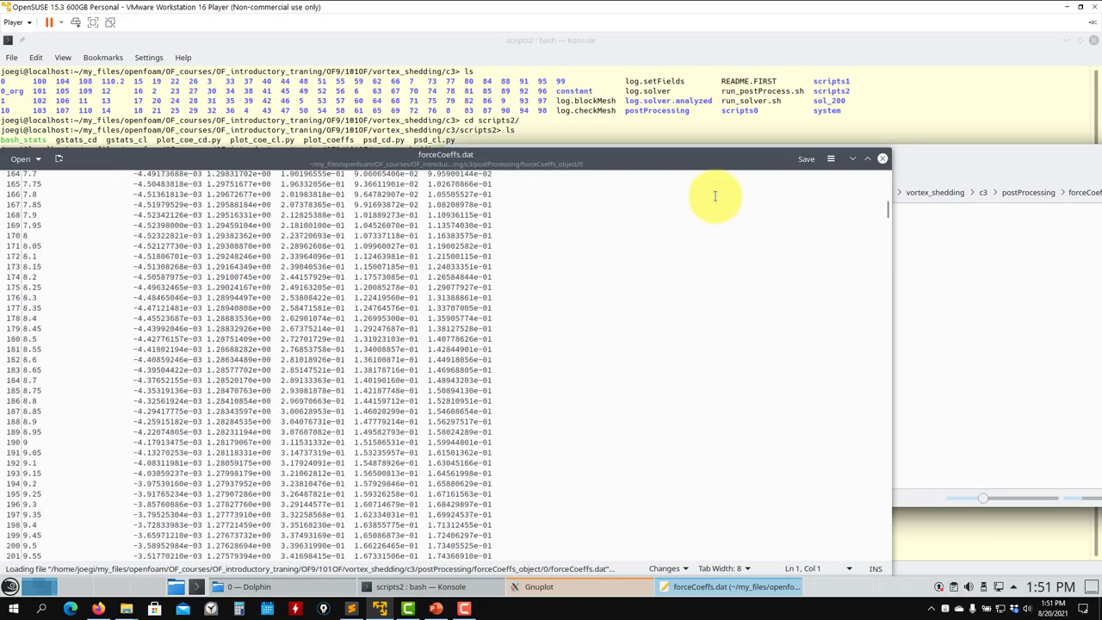
{"action": "left_click", "coordinate": [882, 158]}
- Move the file manager window fully into view, go back up to the c3 folder, and open scripts2
{"action": "left_click_drag", "start_coordinate": [677, 158], "coordinate": [630, 157]}
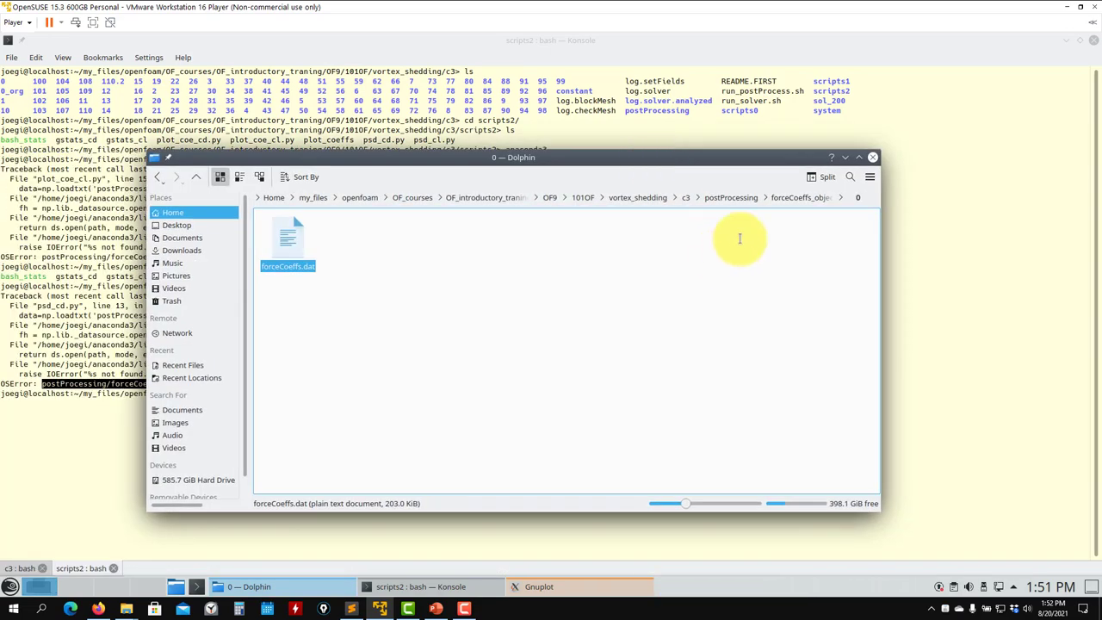
{"action": "left_click", "coordinate": [800, 198]}
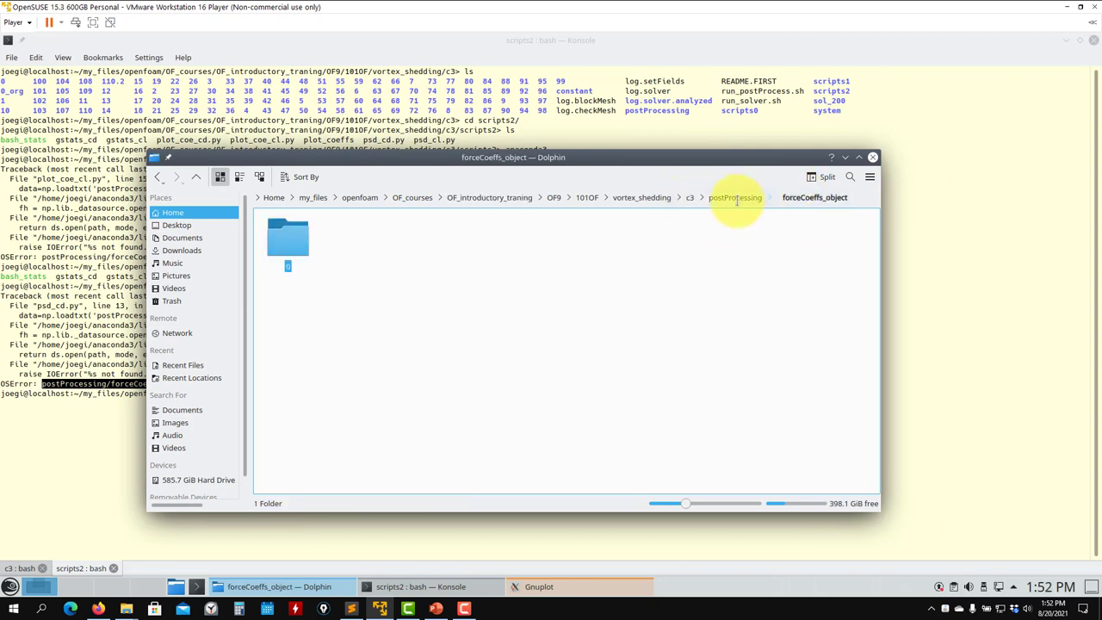
{"action": "left_click", "coordinate": [744, 197]}
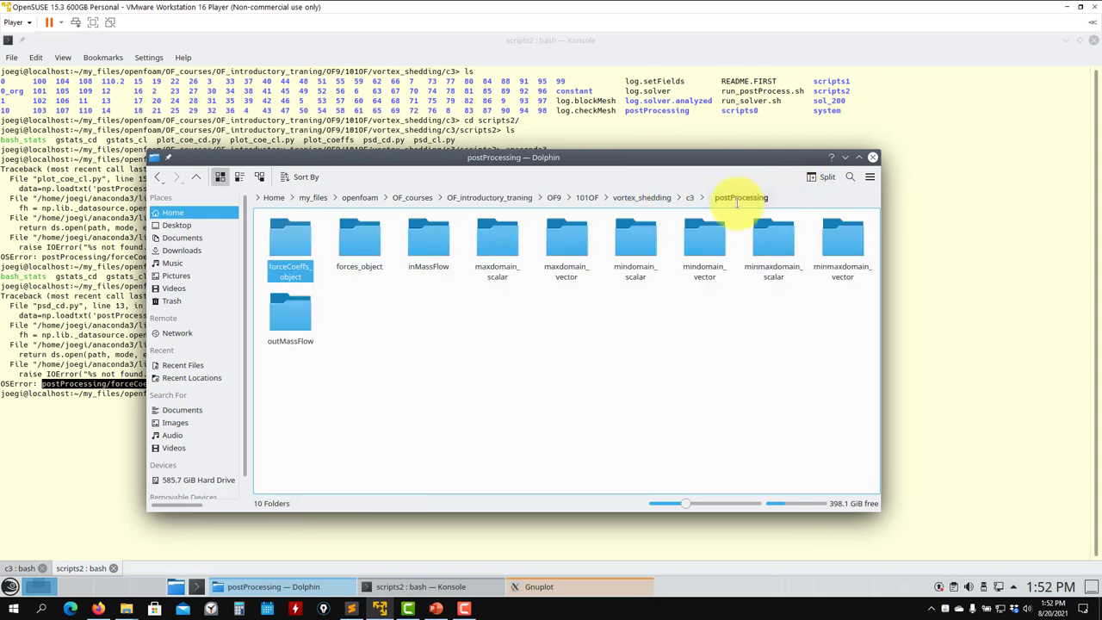
{"action": "left_click", "coordinate": [689, 197]}
{"action": "scroll", "coordinate": [675, 333], "scroll_direction": "down", "scroll_amount": 2}
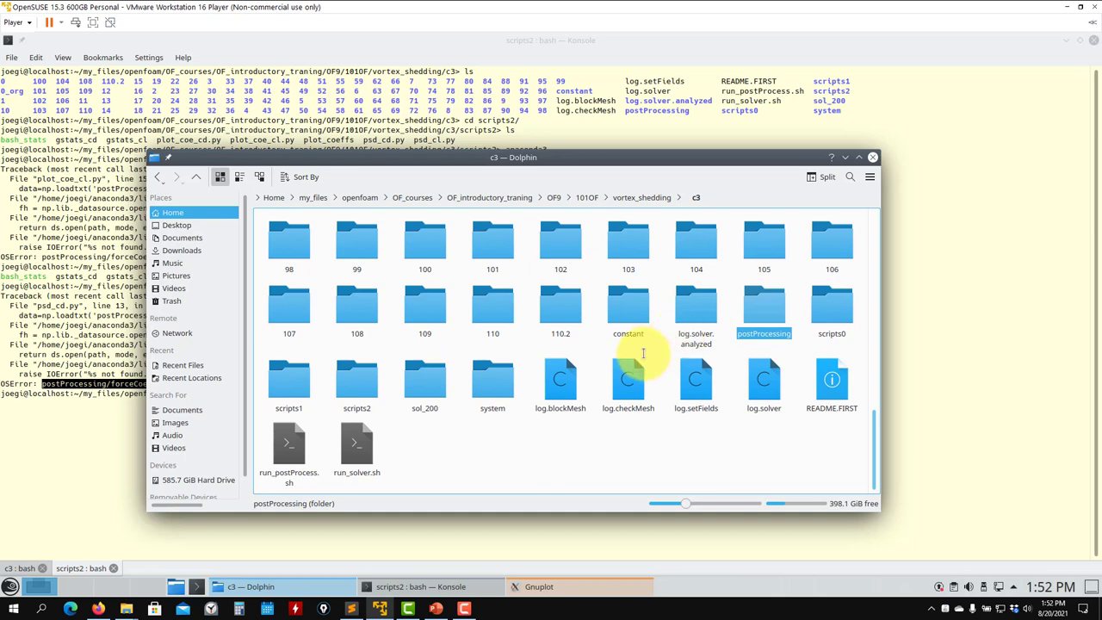
{"action": "left_click", "coordinate": [356, 378]}
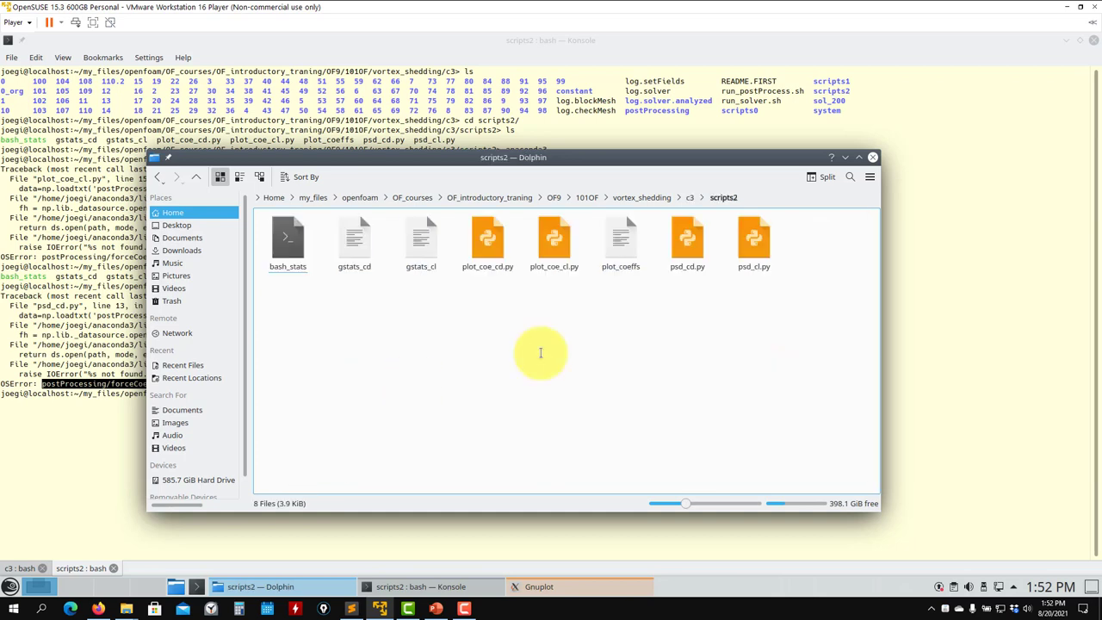
- Open psd_cd.py in gedit, review the data path it loads and its output figure path, and close it
{"action": "right_click", "coordinate": [691, 248]}
{"action": "mouse_move", "coordinate": [803, 272]}
{"action": "left_click", "coordinate": [856, 316]}
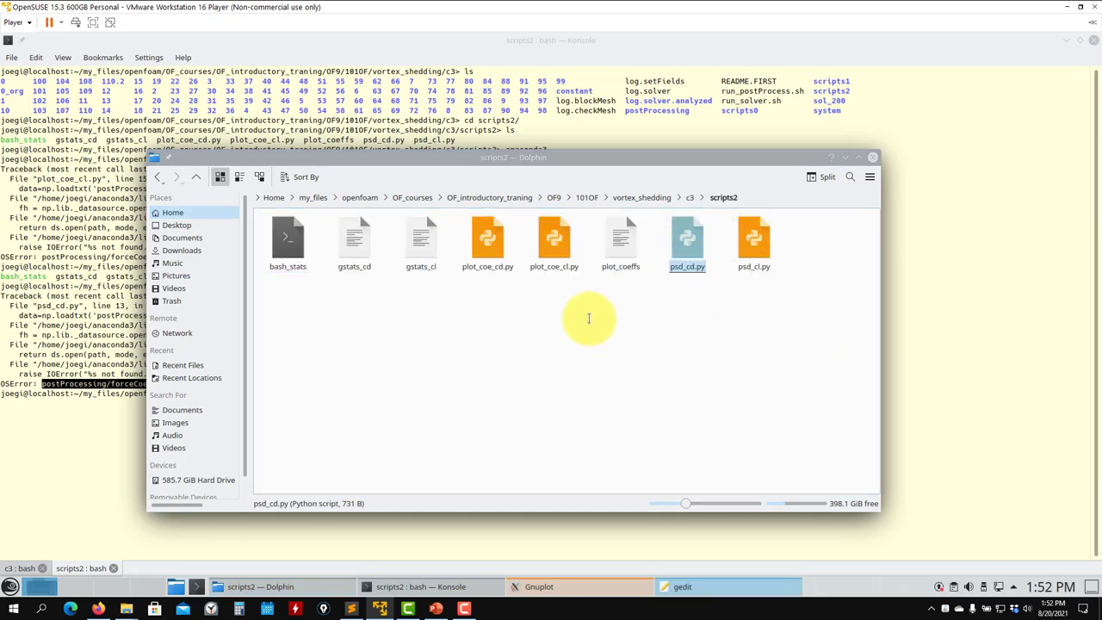
{"action": "scroll", "coordinate": [490, 308], "scroll_direction": "down", "scroll_amount": 3}
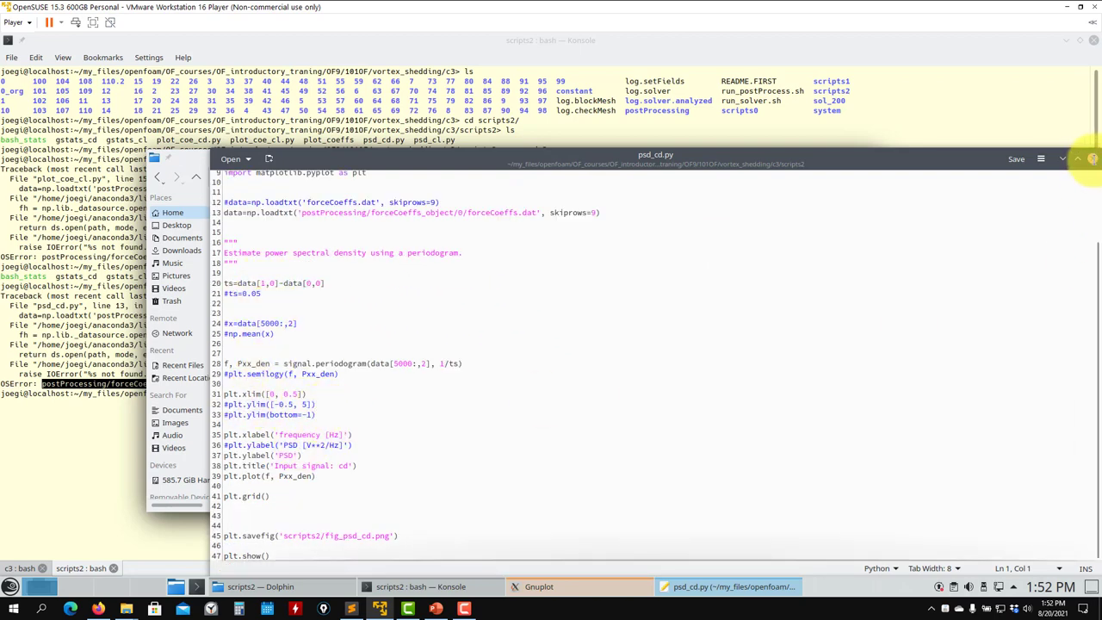
{"action": "left_click", "coordinate": [1091, 159]}
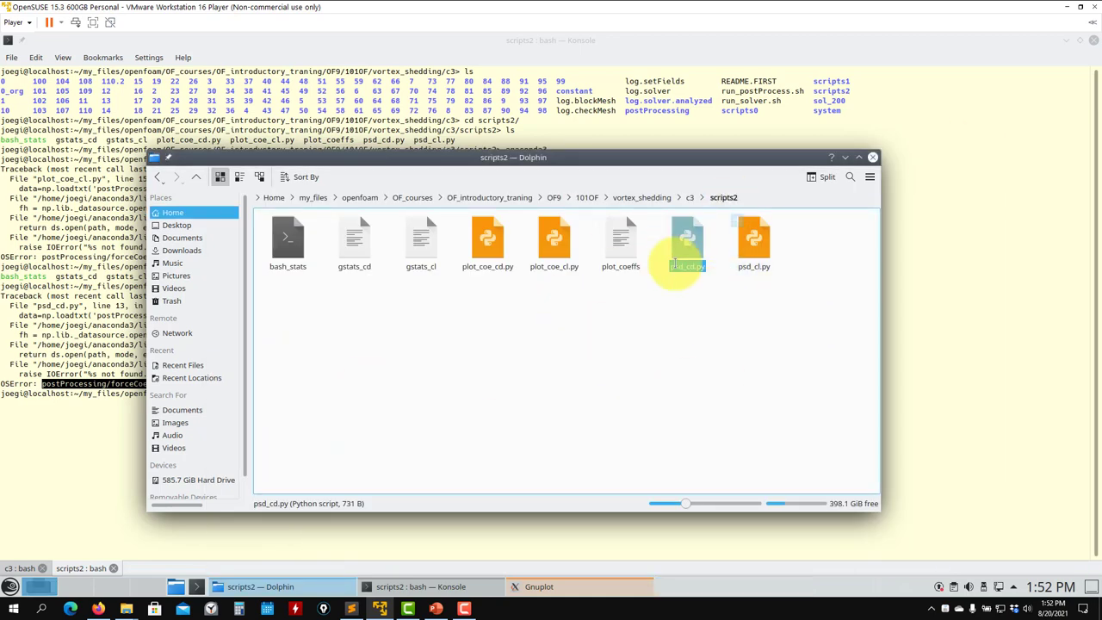
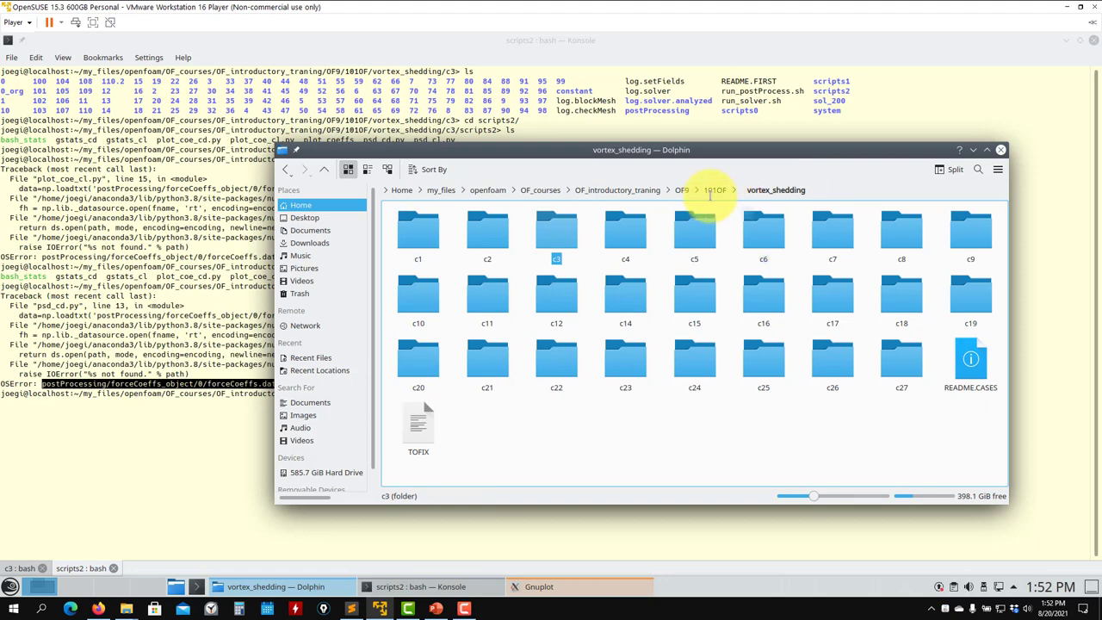
- Browse from vortex_shedding into the c4 folder and into scripts2 of c2 to check which scripts they contain, returning to vortex_shedding
{"action": "left_click", "coordinate": [717, 189]}
{"action": "left_click", "coordinate": [740, 230]}
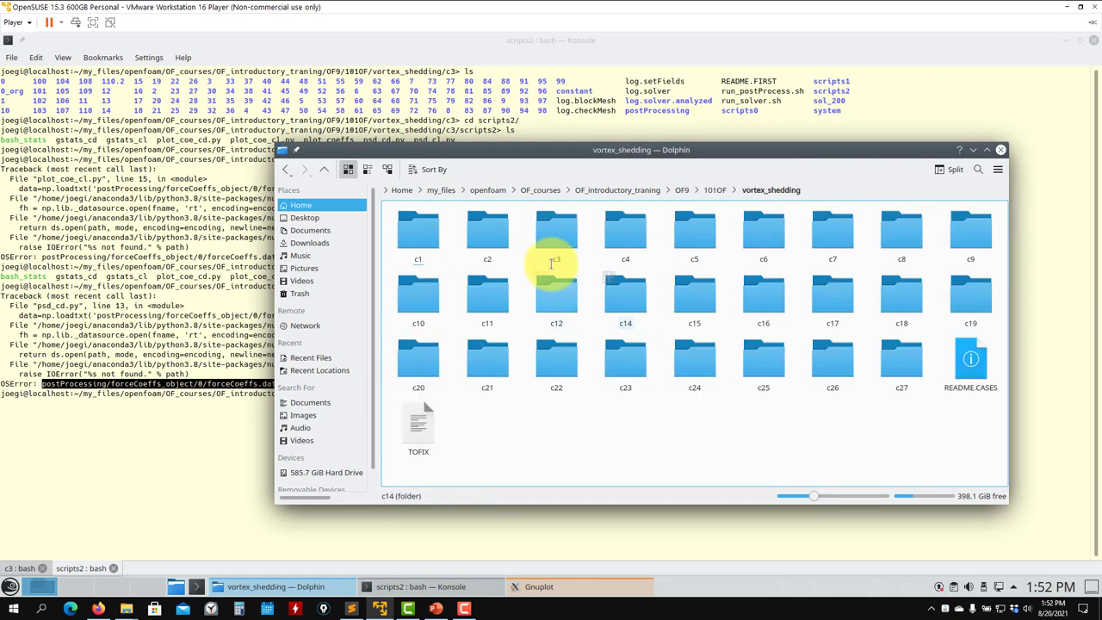
{"action": "left_click", "coordinate": [633, 244]}
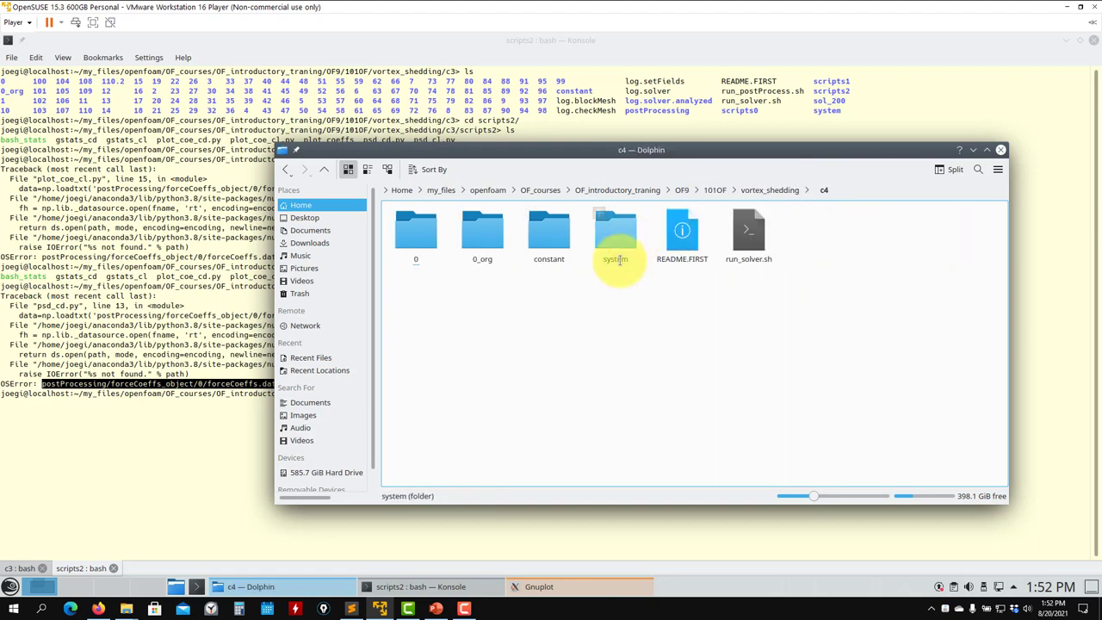
{"action": "left_click", "coordinate": [325, 169]}
{"action": "left_click", "coordinate": [485, 238]}
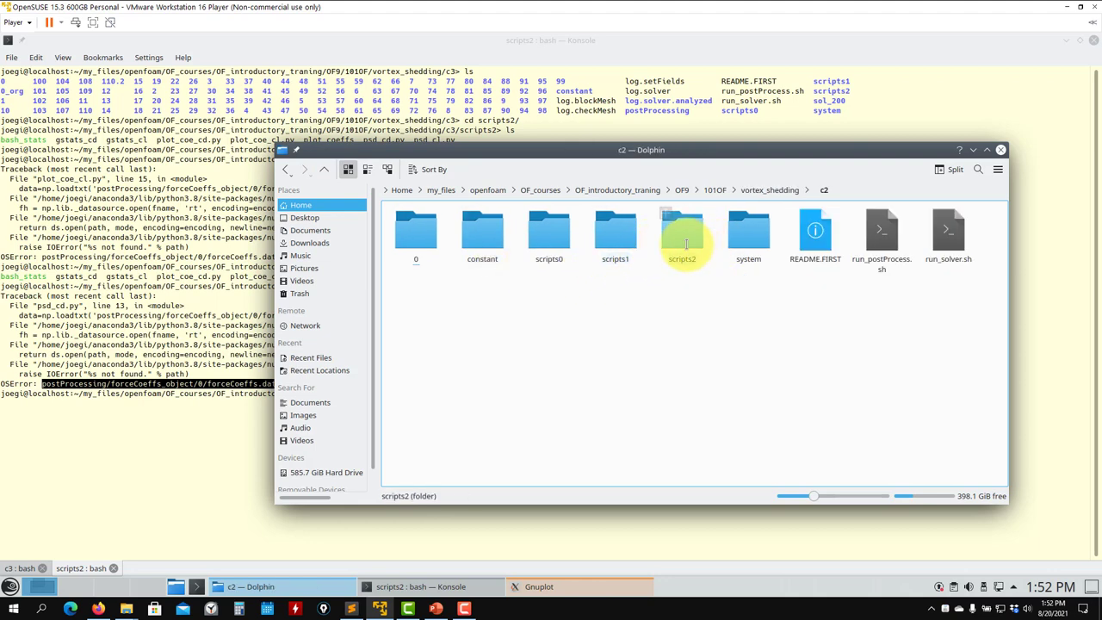
{"action": "left_click", "coordinate": [681, 241]}
{"action": "left_click", "coordinate": [324, 169]}
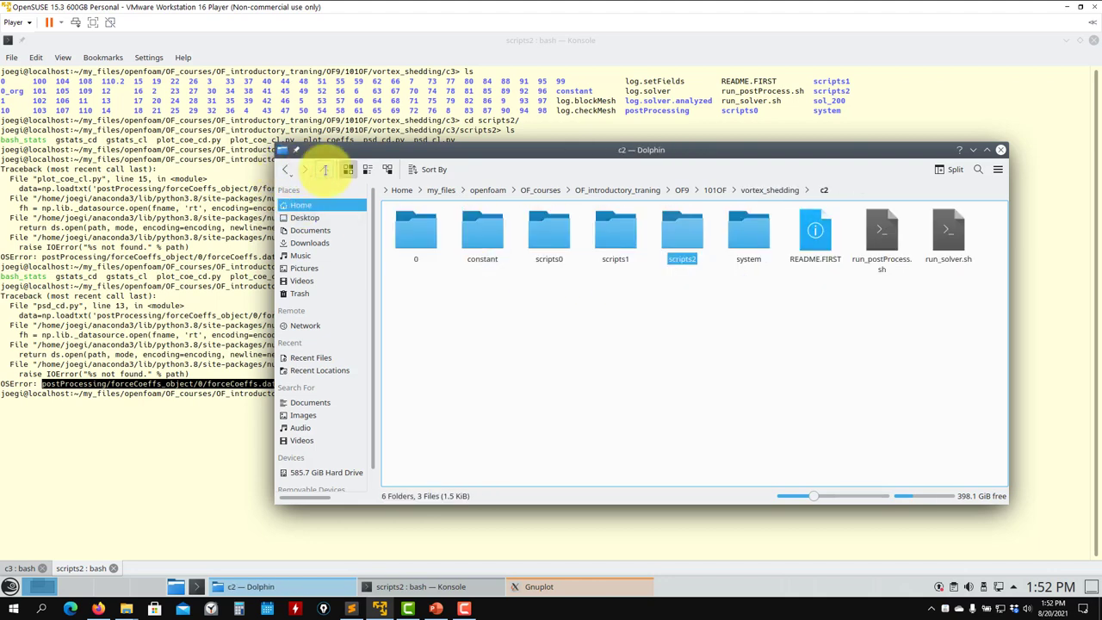
{"action": "left_click", "coordinate": [325, 168]}
- Look through the script folders of cases c1, c5 and c6, returning to vortex_shedding after each one
{"action": "left_click", "coordinate": [421, 246]}
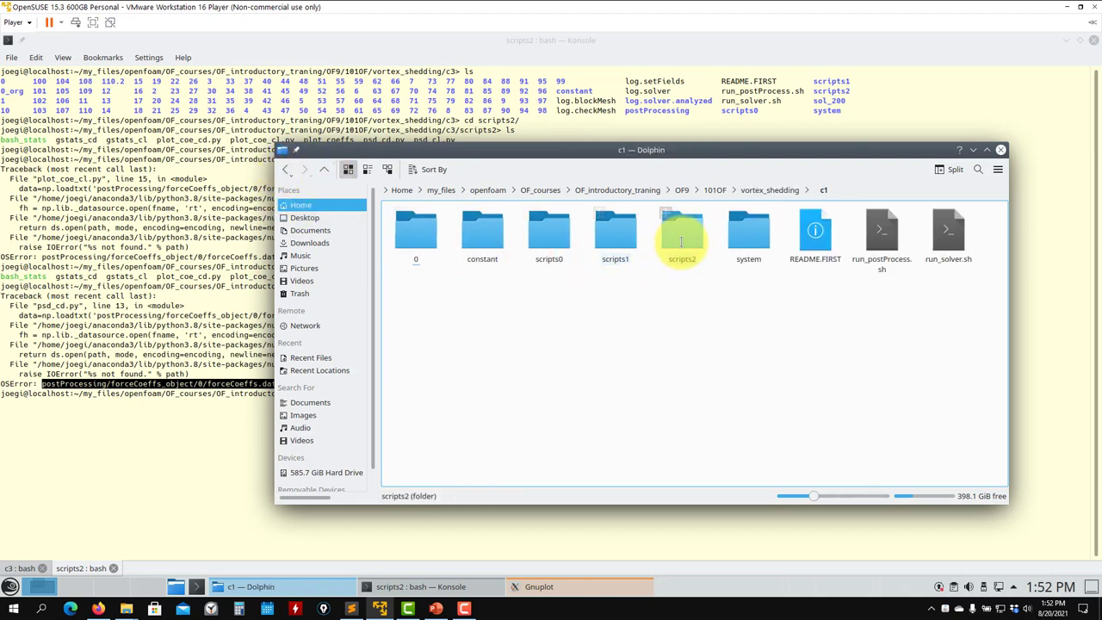
{"action": "left_click", "coordinate": [603, 240]}
{"action": "left_click", "coordinate": [324, 169]}
{"action": "left_click", "coordinate": [325, 169]}
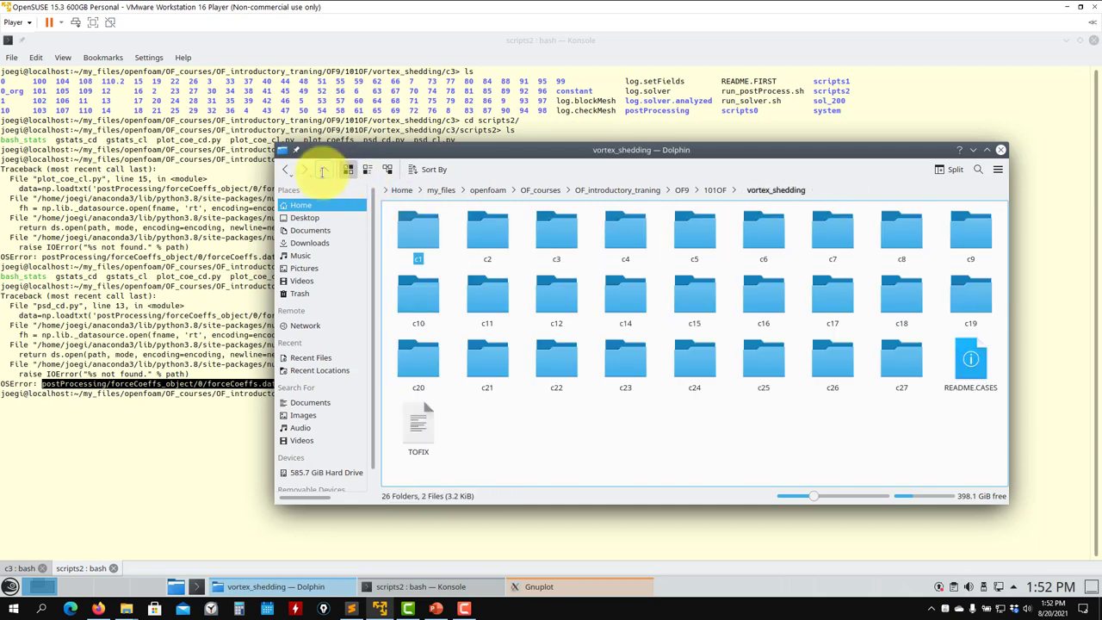
{"action": "left_click", "coordinate": [674, 240]}
{"action": "left_click", "coordinate": [763, 234]}
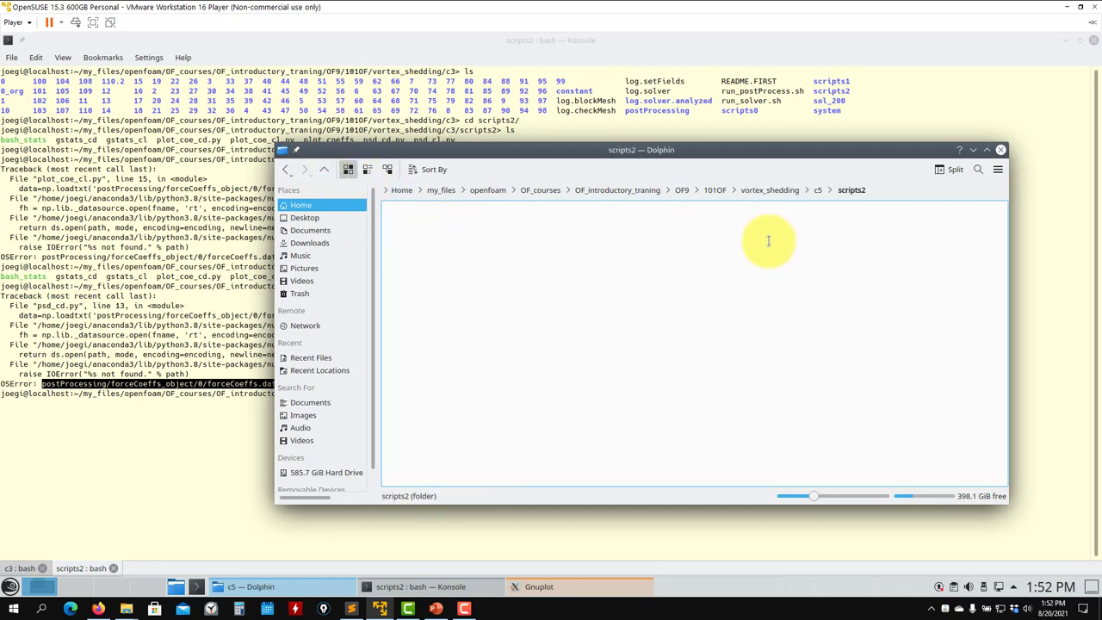
{"action": "left_click", "coordinate": [324, 169]}
{"action": "left_click", "coordinate": [324, 169]}
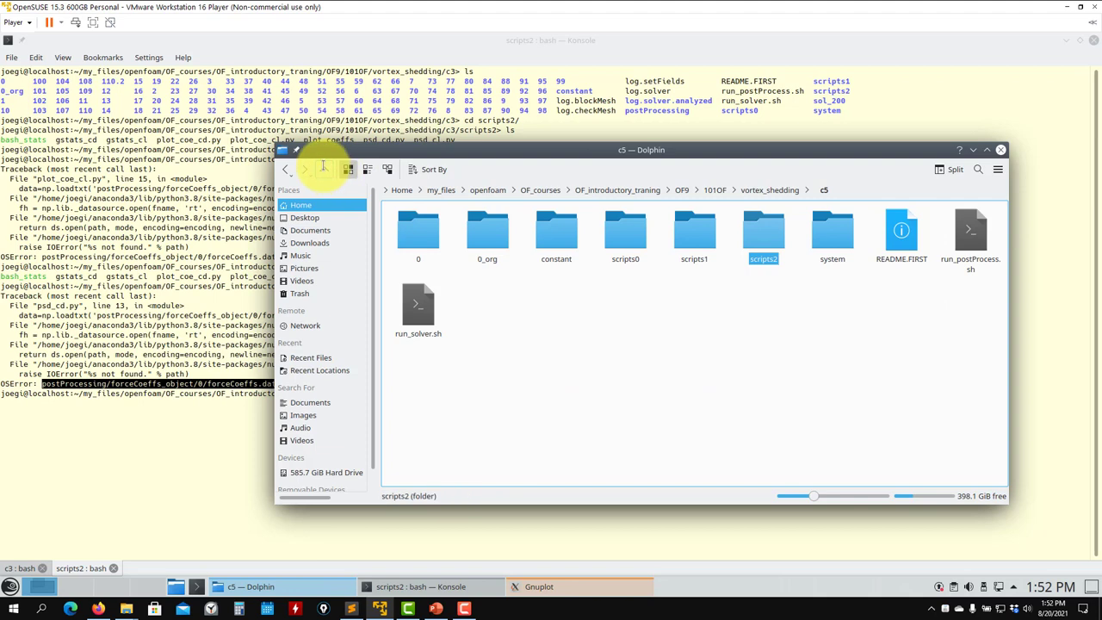
{"action": "left_click", "coordinate": [762, 232]}
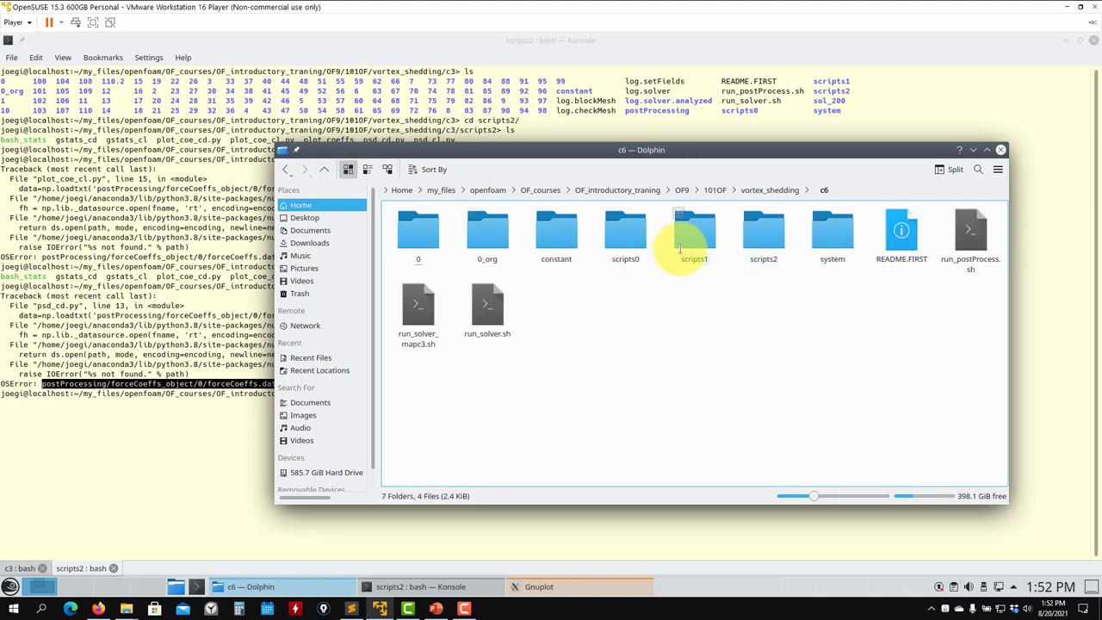
{"action": "left_click", "coordinate": [763, 234]}
{"action": "left_click", "coordinate": [325, 169]}
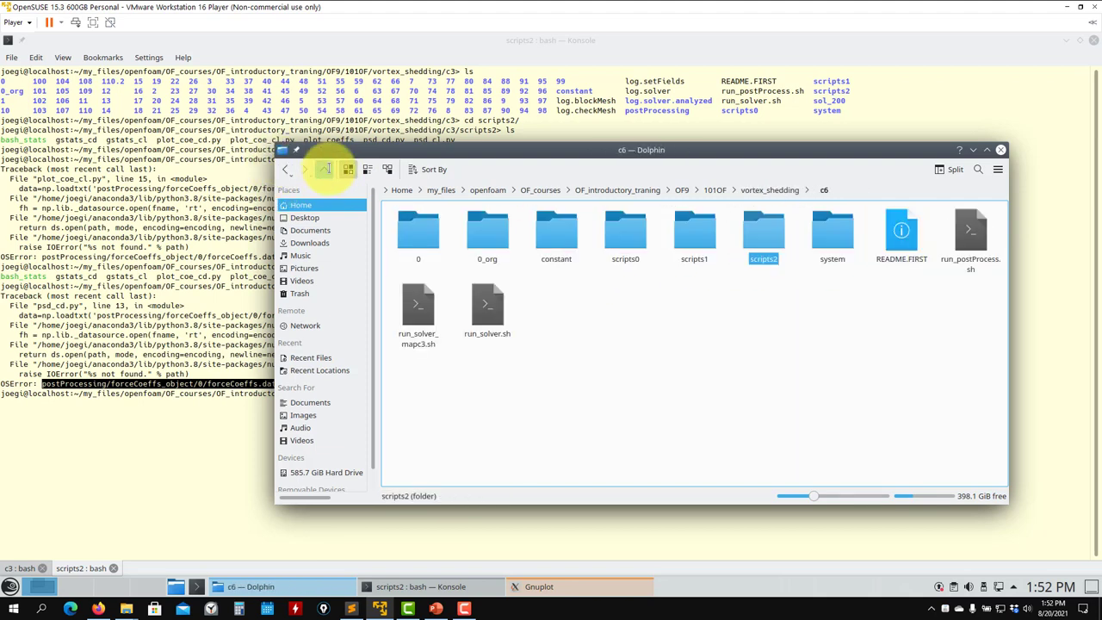
{"action": "left_click", "coordinate": [324, 169]}
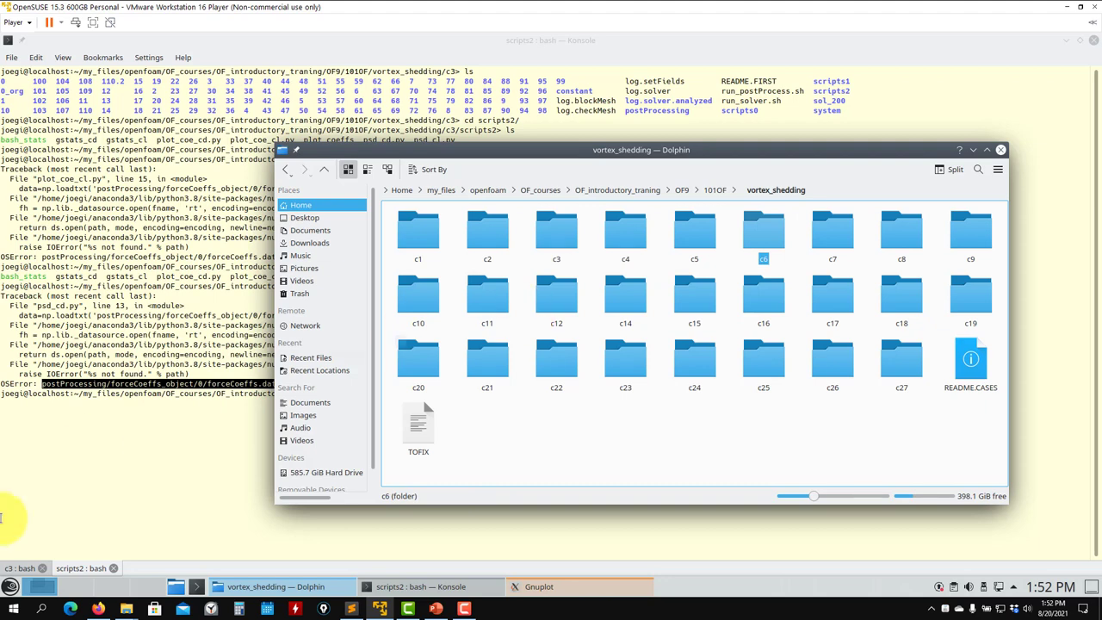
- Switch to the terminal, move up from scripts2 to the c3 directory with cd .., and list its contents
{"action": "left_click", "coordinate": [115, 466]}
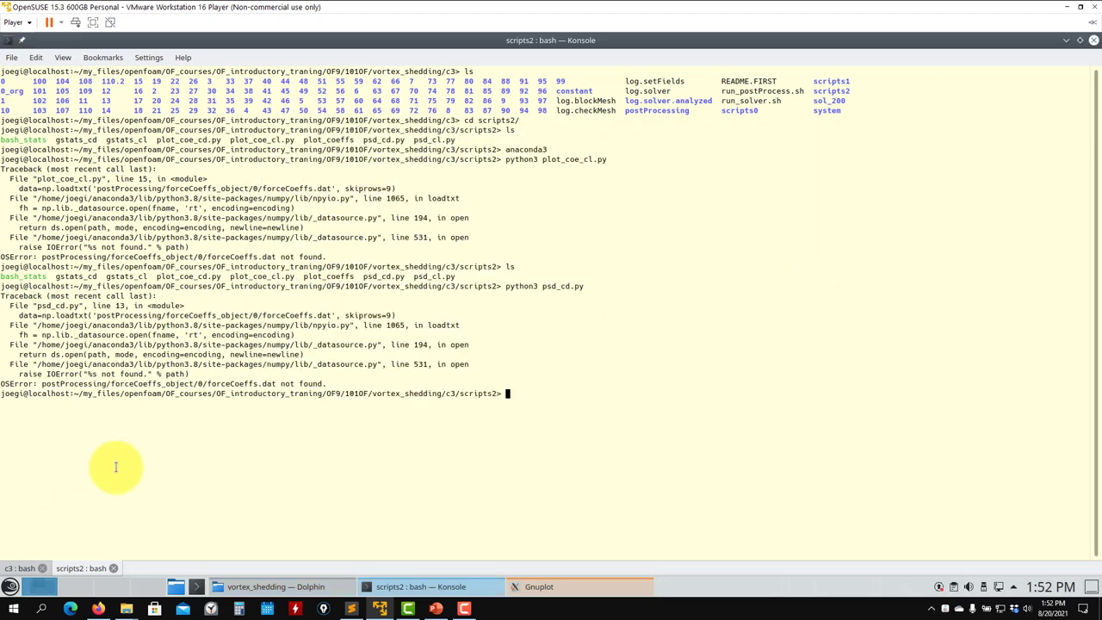
{"action": "type", "text": "cd .."}
{"action": "key", "text": "Return"}
{"action": "type", "text": "ls"}
{"action": "key", "text": "Return"}
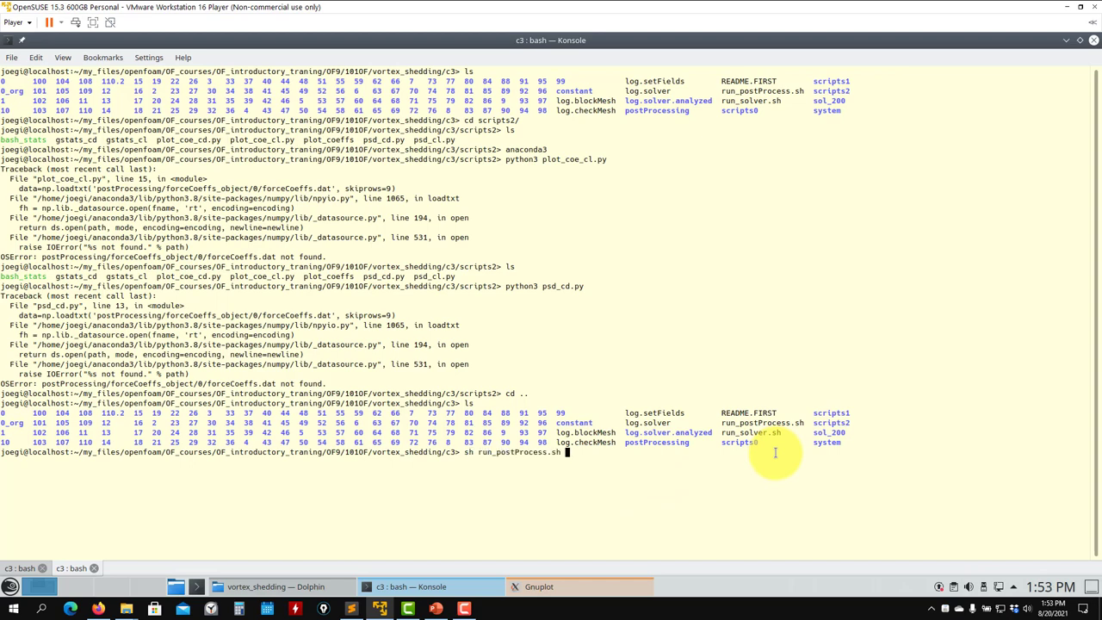
- Run run_postProcess.sh in c3, load the OpenFOAM environment in this shell, and run the script again
{"action": "key", "text": "Return"}
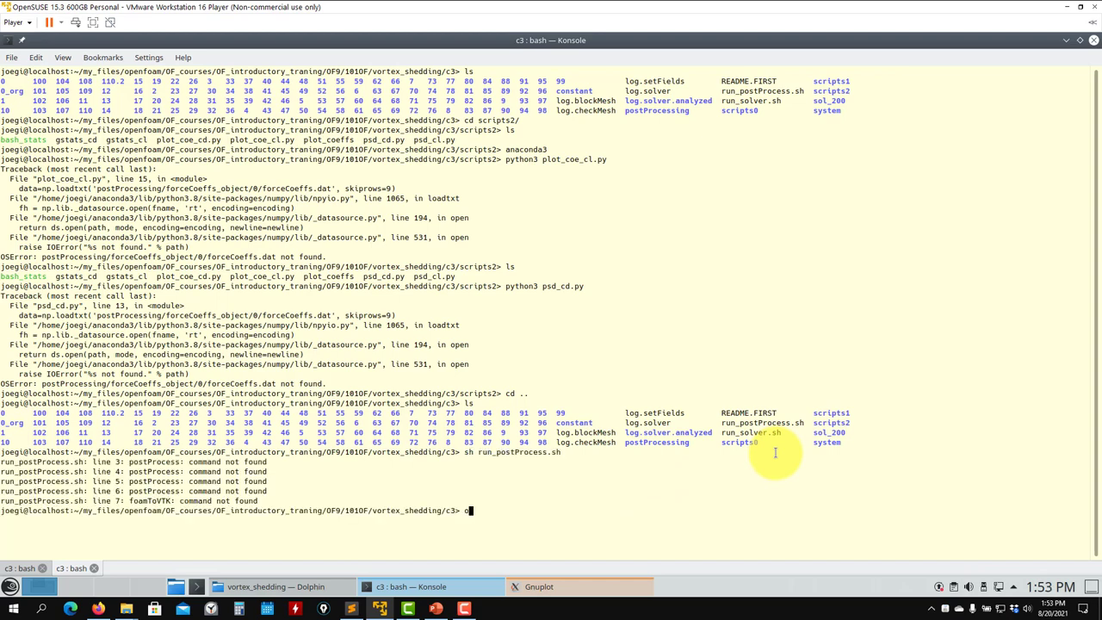
{"action": "key", "text": "Return"}
{"action": "key", "text": "Return"}
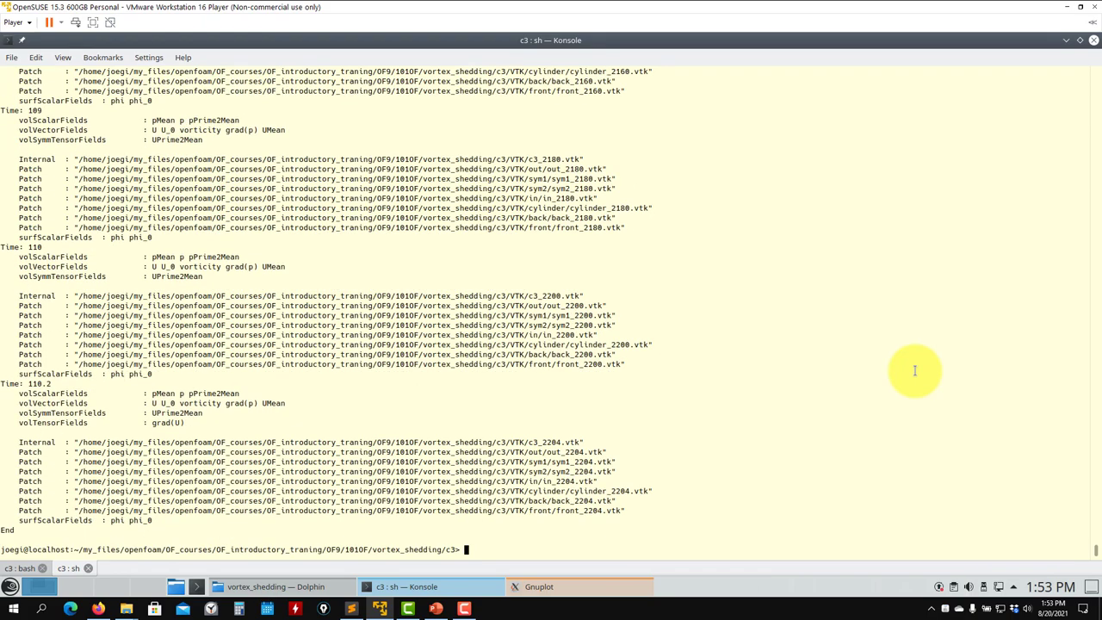
- List the c3 directory, print run_postProcess.sh with cat, and review its postProcess function and time options
{"action": "type", "text": "s"}
{"action": "key", "text": "Return"}
{"action": "type", "text": "ls"}
{"action": "key", "text": "Return"}
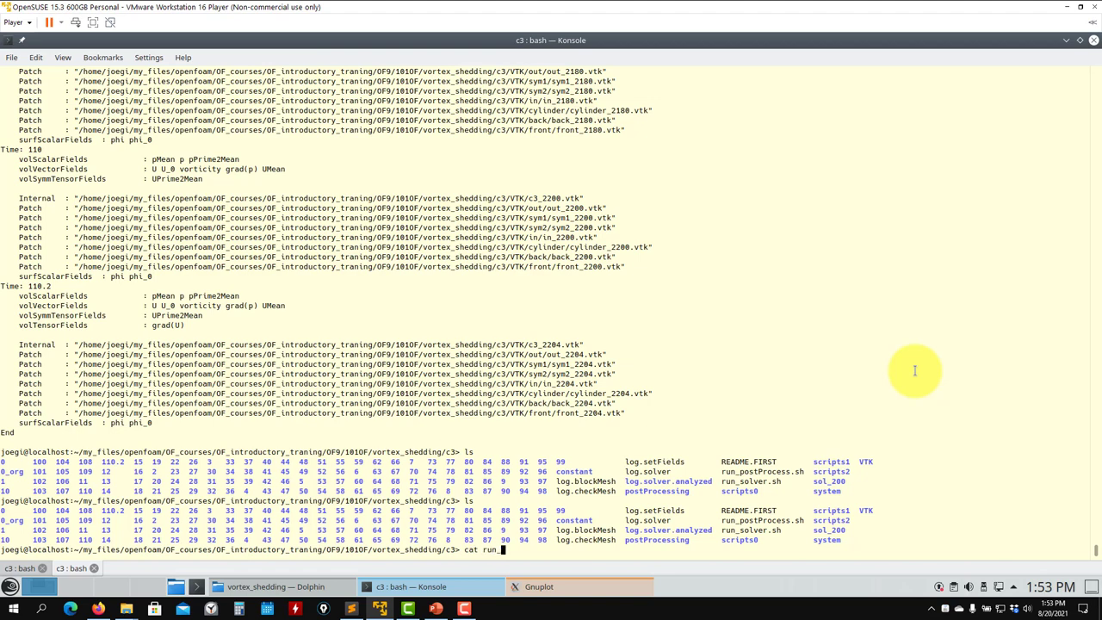
{"action": "key", "text": "Return"}
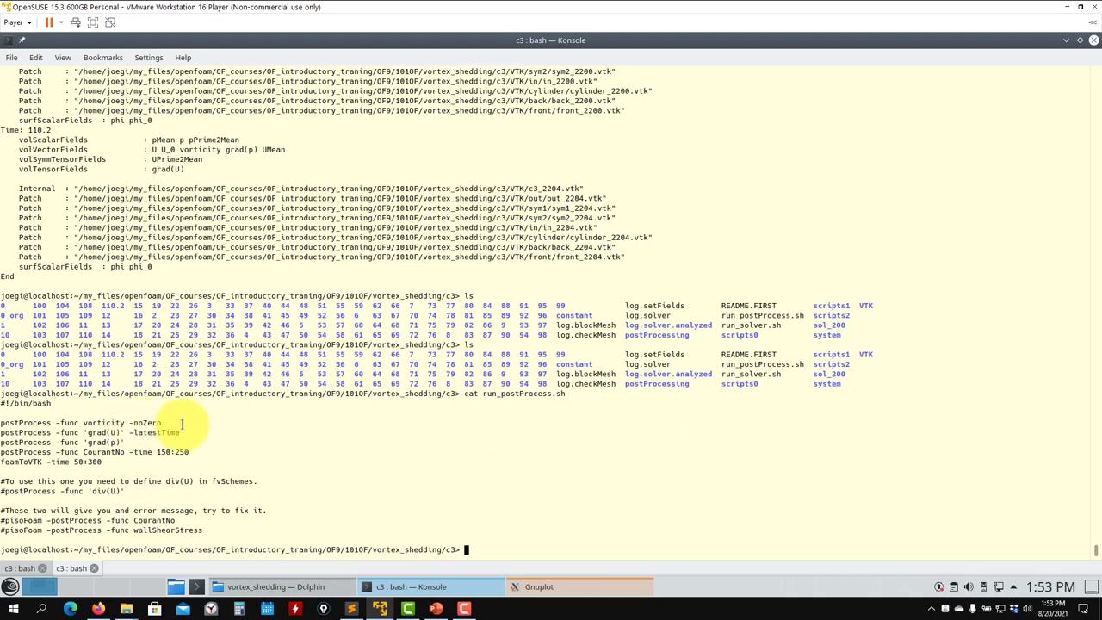
{"action": "left_click_drag", "start_coordinate": [125, 432], "coordinate": [180, 437]}
{"action": "left_click", "coordinate": [86, 450]}
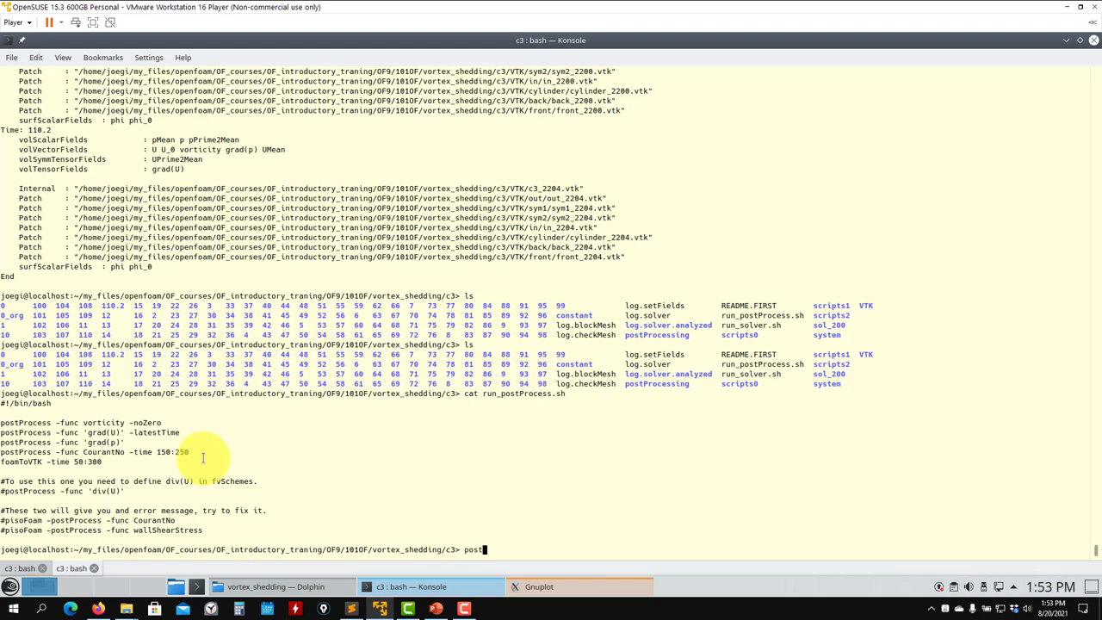
- List the functions available to the postProcess utility, then clear the terminal
{"action": "type", "text": "ist"}
{"action": "key", "text": "Return"}
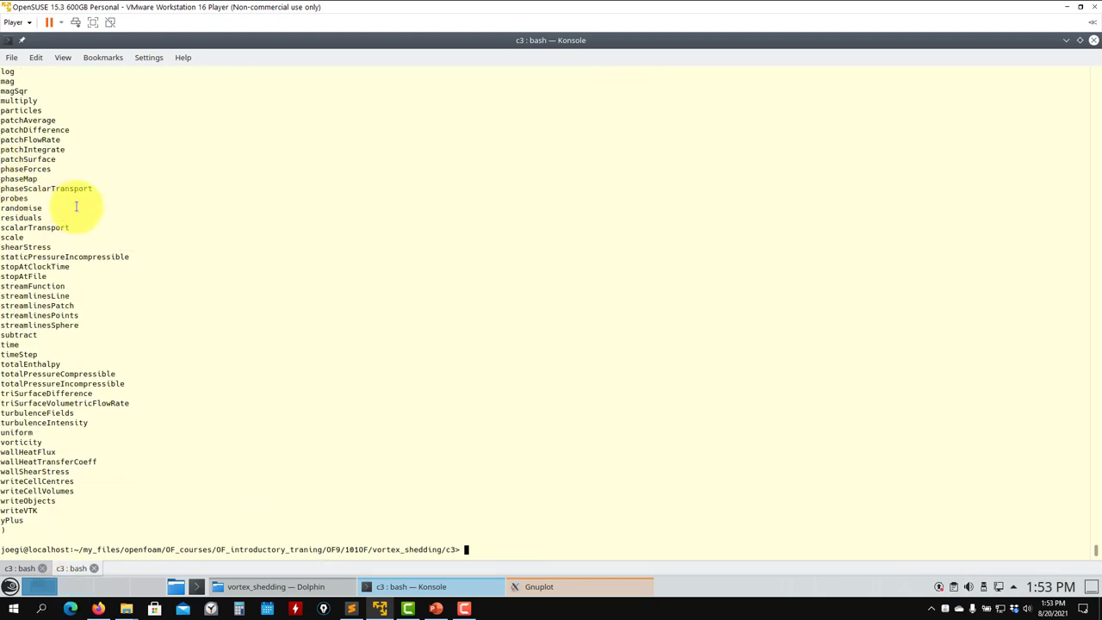
{"action": "type", "text": "clear"}
{"action": "key", "text": "Return"}
- List the c3 directory, open the case in ParaView with paraFoam, and load the c3.OpenFOAM data
{"action": "type", "text": "ls"}
{"action": "key", "text": "Return"}
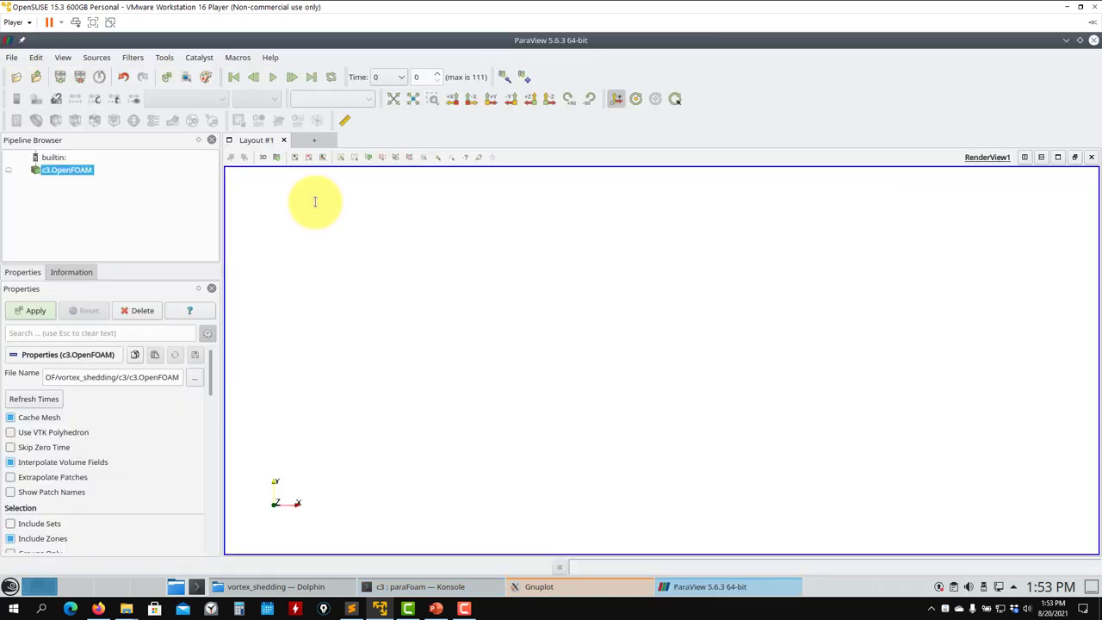
{"action": "left_click", "coordinate": [30, 310]}
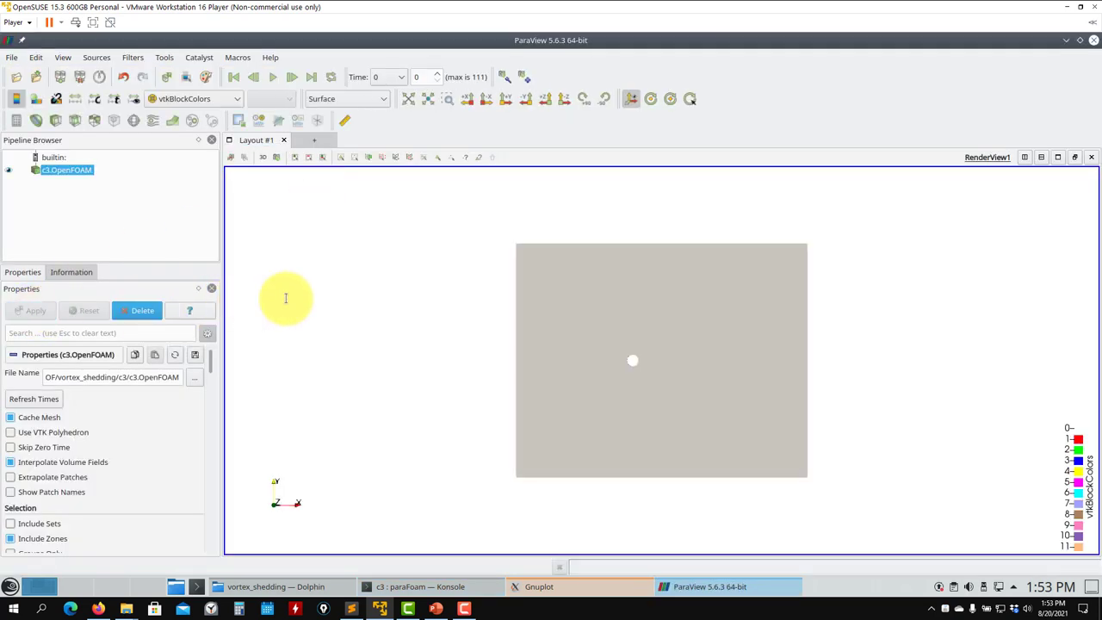
- Colour the c3.OpenFOAM surface by the X component of the point velocity field U
{"action": "left_click", "coordinate": [203, 99]}
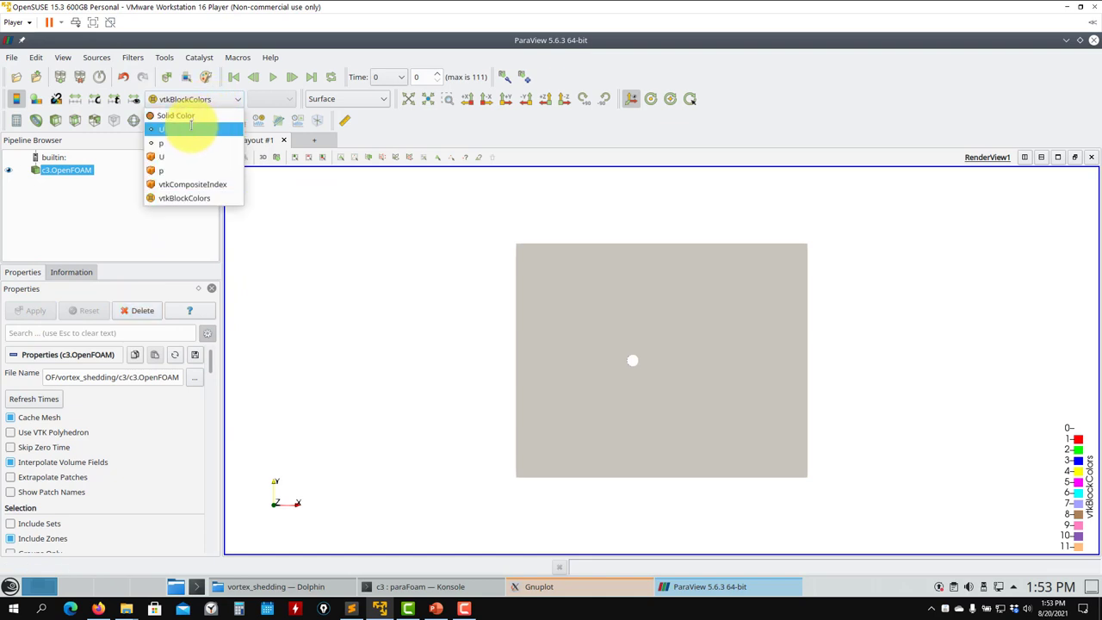
{"action": "left_click", "coordinate": [191, 128]}
{"action": "left_click", "coordinate": [271, 98]}
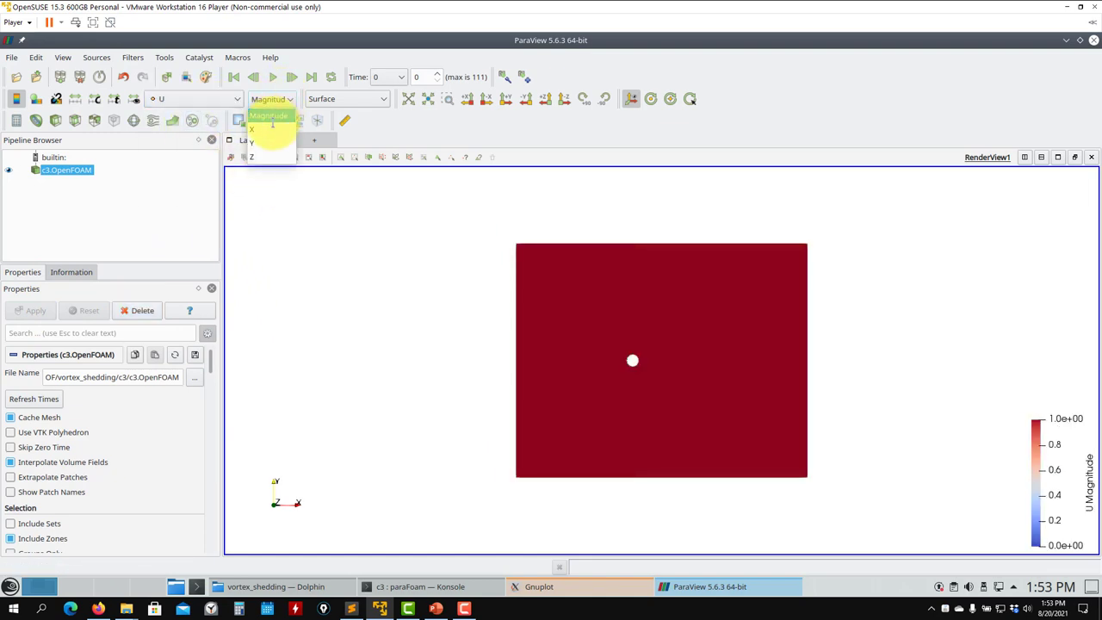
{"action": "left_click", "coordinate": [271, 122]}
{"action": "scroll", "coordinate": [307, 270], "scroll_direction": "up", "scroll_amount": 2}
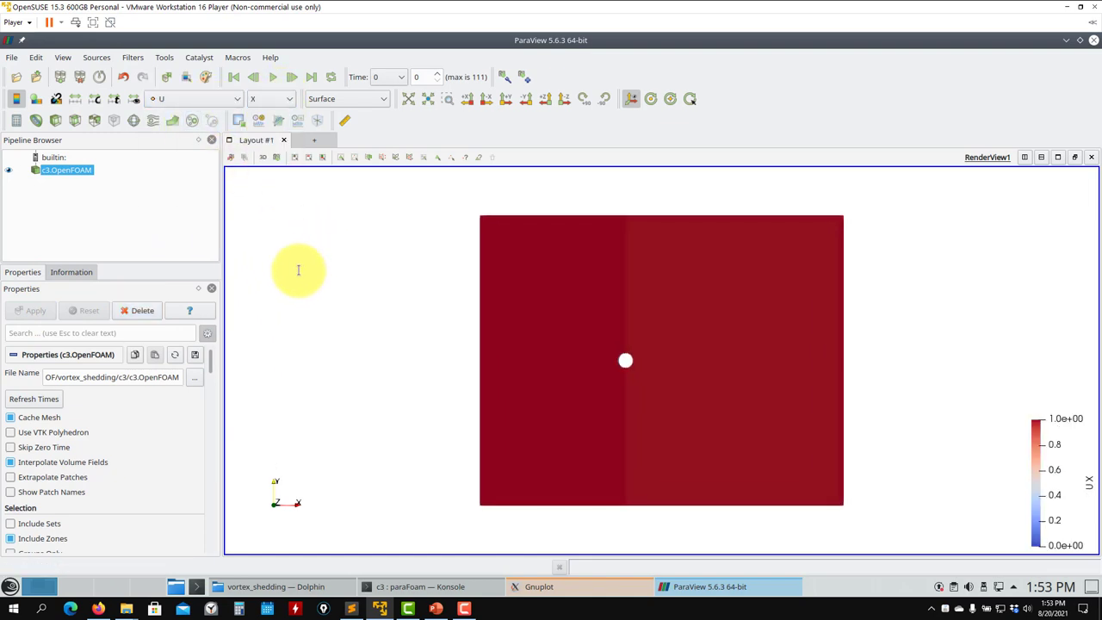
- Change the velocity colouring to the Y component of U and view the area around the cylinder
{"action": "left_click", "coordinate": [273, 98]}
{"action": "left_click", "coordinate": [270, 135]}
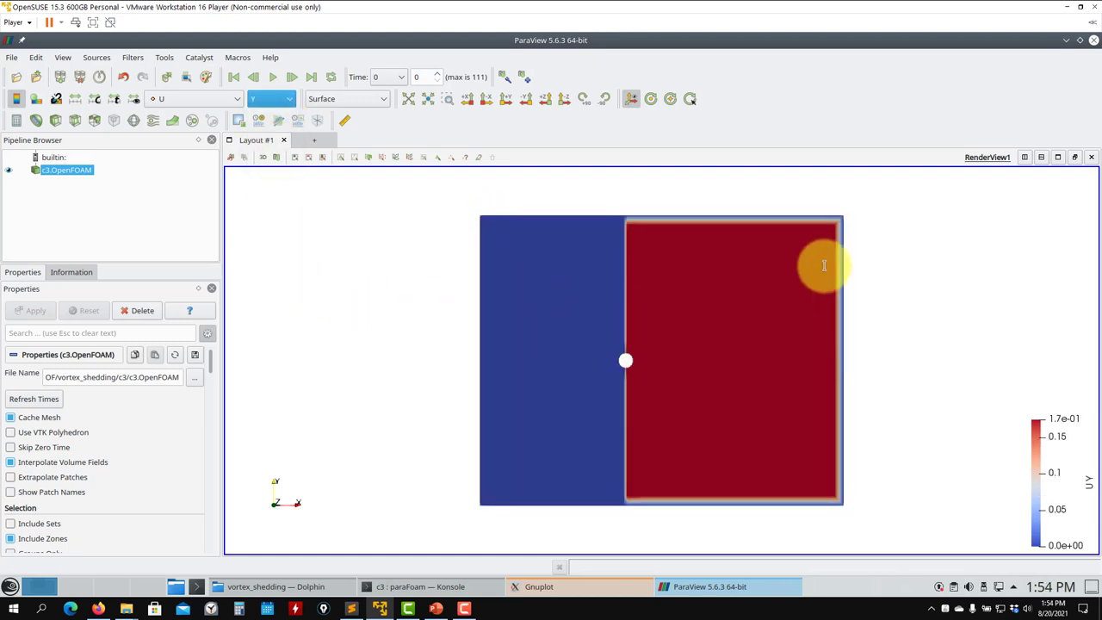
{"action": "scroll", "coordinate": [610, 411], "scroll_direction": "up", "scroll_amount": 5}
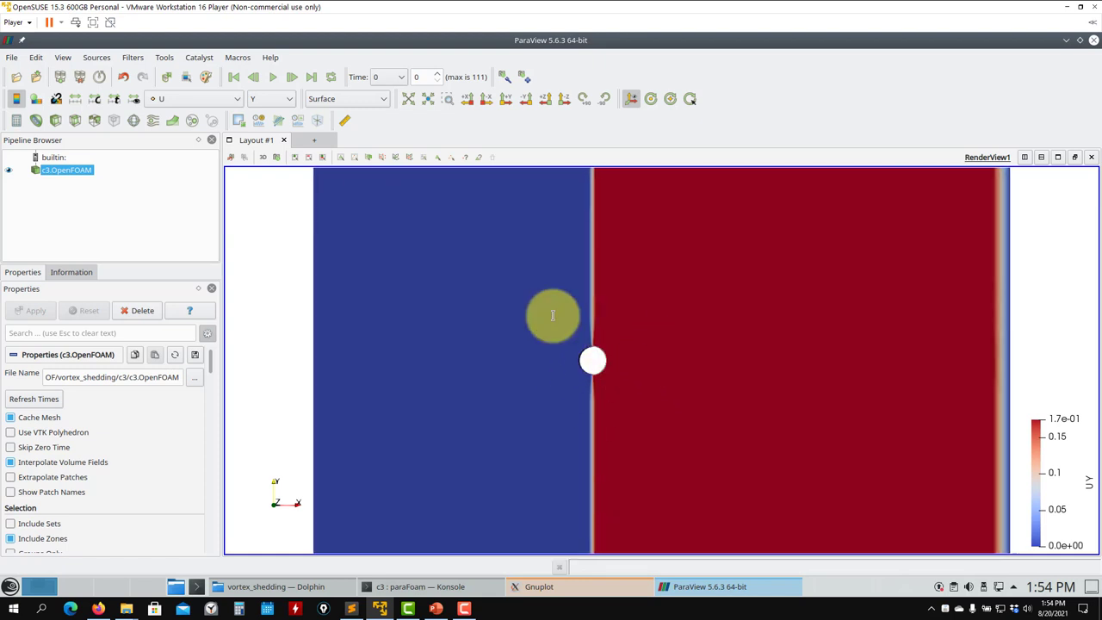
- Play the time animation of the Y velocity, pause it at time 21, and rescale the colours to the data range
{"action": "left_click", "coordinate": [273, 77]}
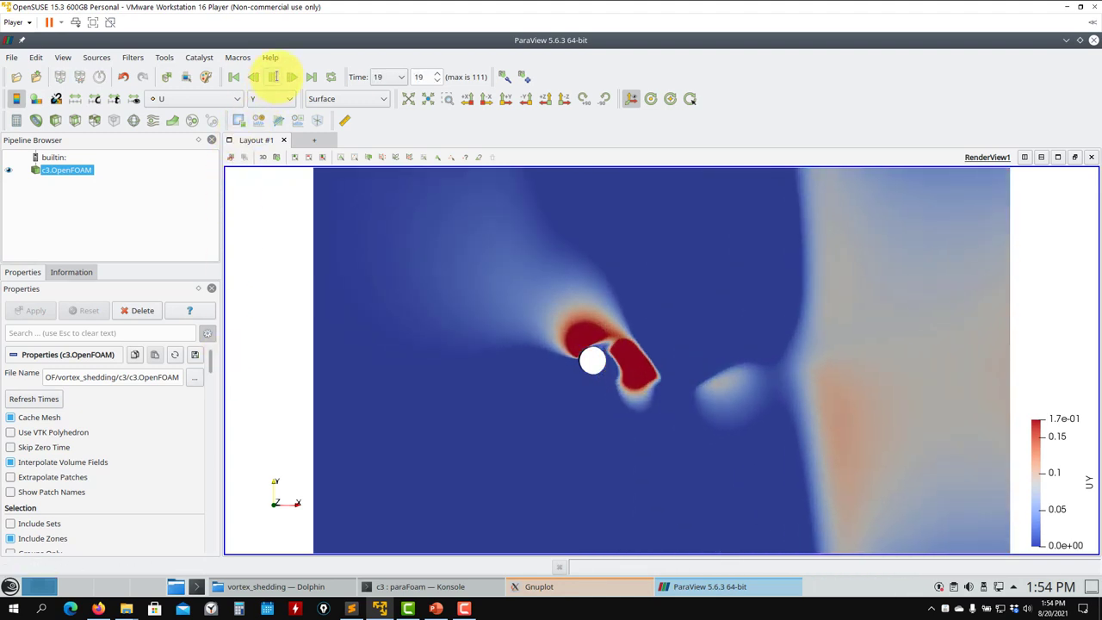
{"action": "left_click", "coordinate": [273, 76]}
{"action": "left_click", "coordinate": [75, 98]}
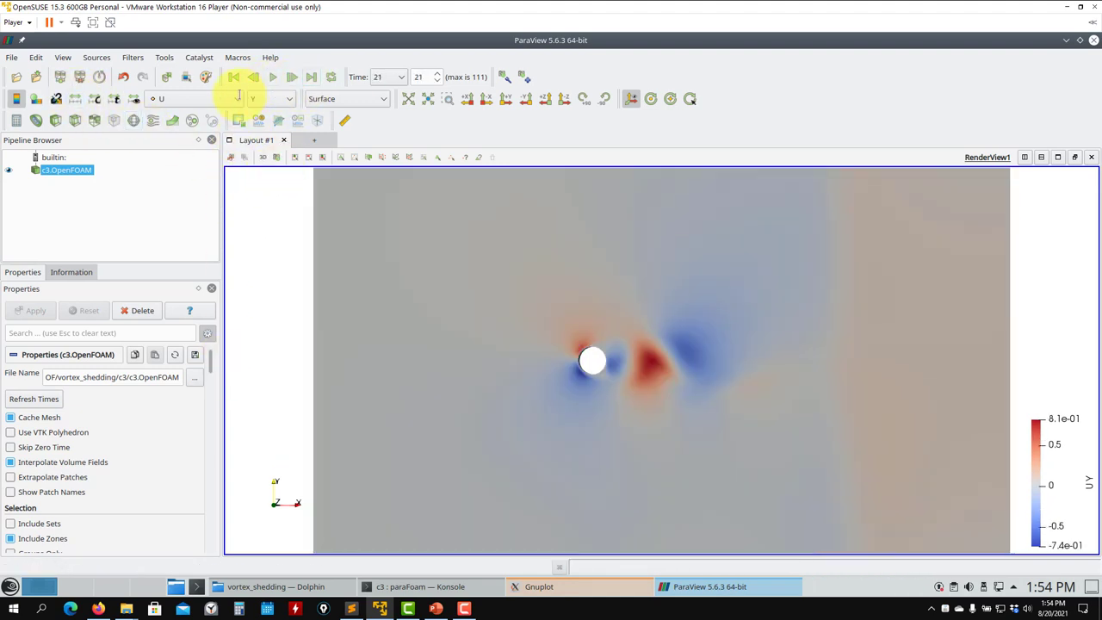
- Colour the surface by pressure p and play the animation from time 0 to 110.2, viewing the whole domain
{"action": "left_click", "coordinate": [239, 96]}
{"action": "left_click", "coordinate": [197, 138]}
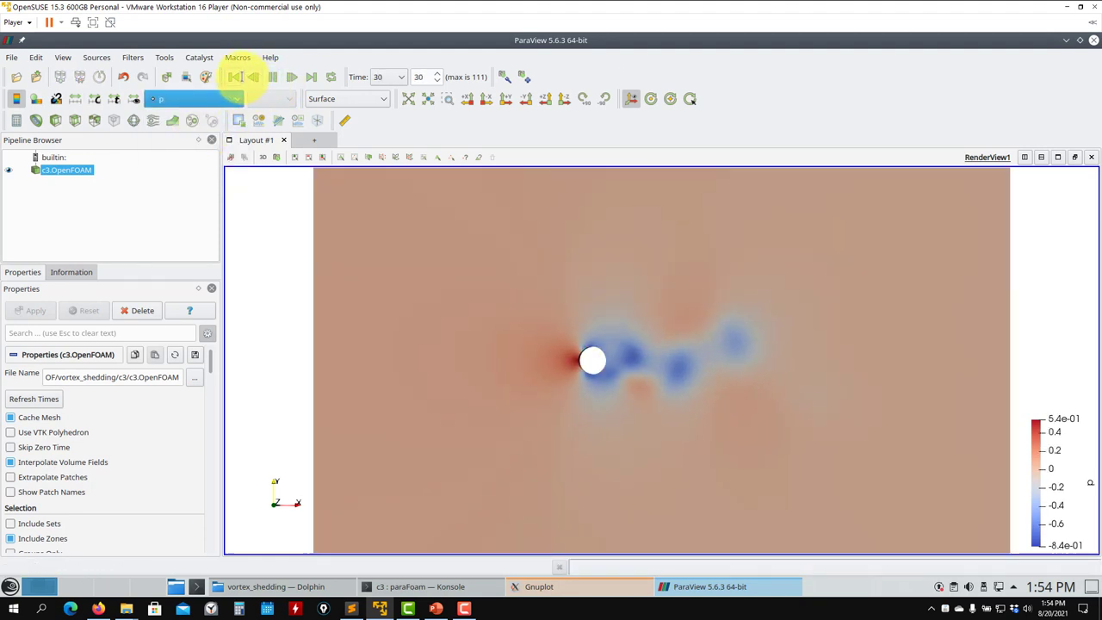
{"action": "key", "text": "space"}
{"action": "left_click", "coordinate": [233, 77]}
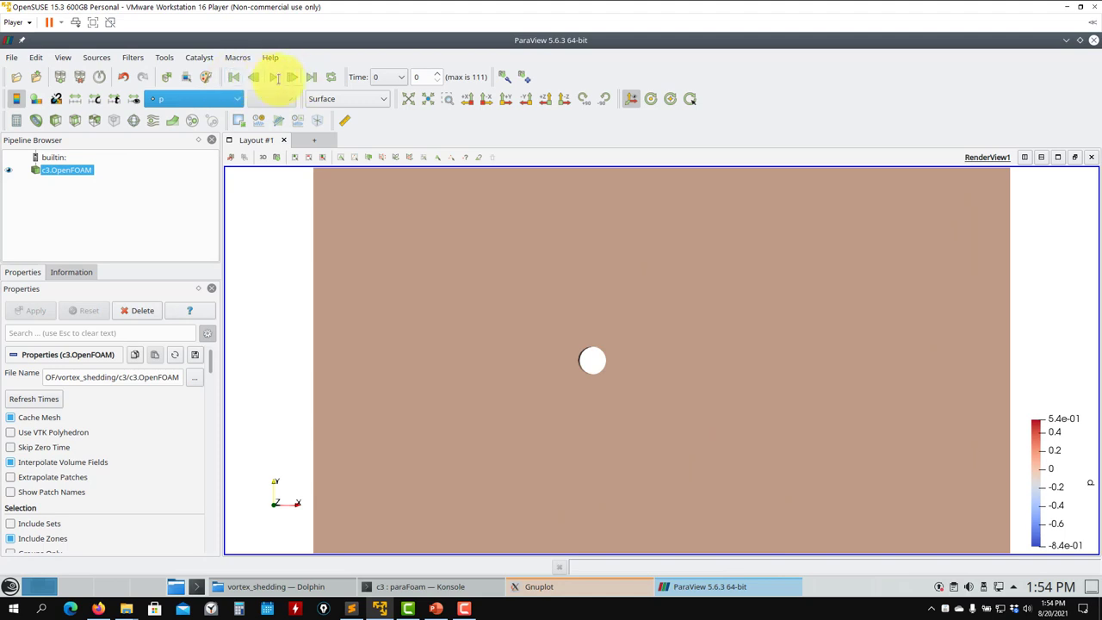
{"action": "left_click", "coordinate": [274, 77]}
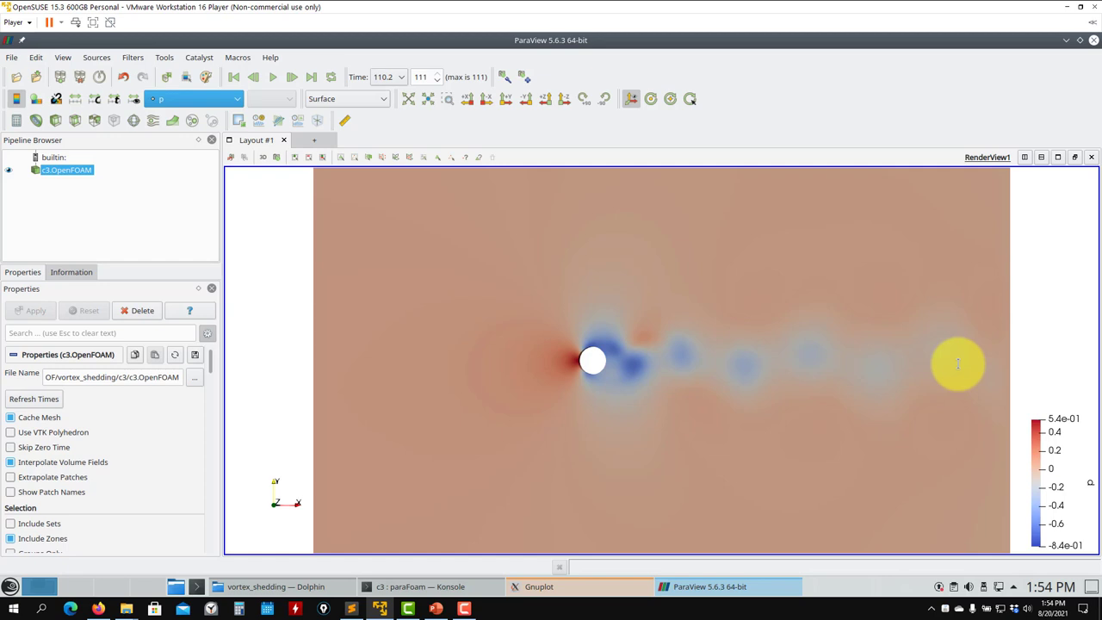
{"action": "scroll", "coordinate": [664, 342], "scroll_direction": "down", "scroll_amount": 3}
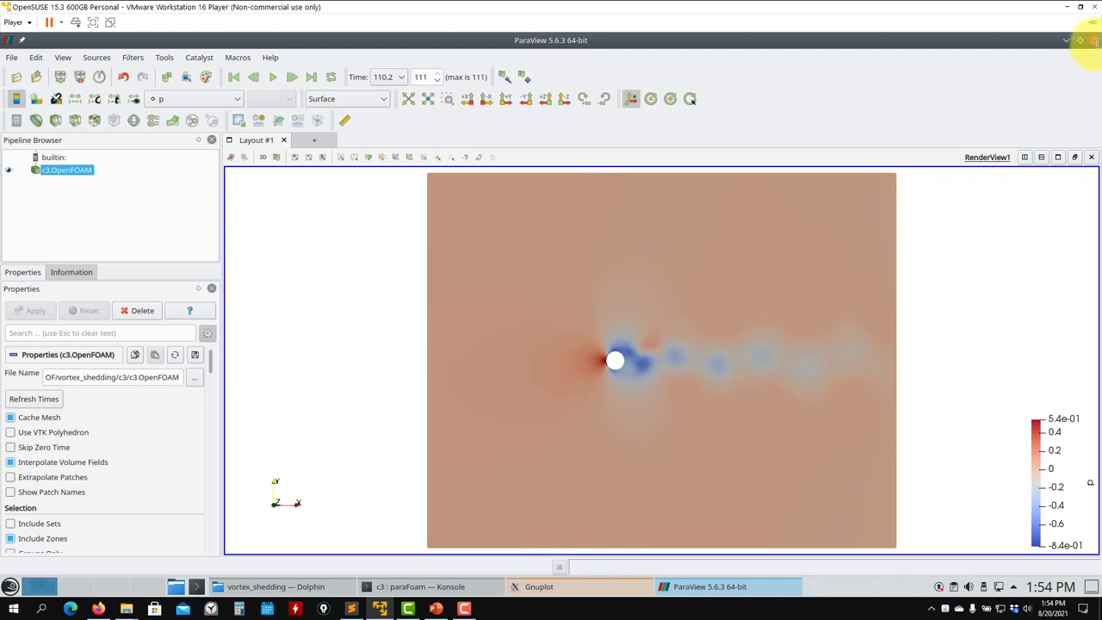
- Close ParaView, switch to the PowerPoint presentation, and go to slide 230 about using a potential solver for a quick solution
{"action": "left_click", "coordinate": [1092, 40]}
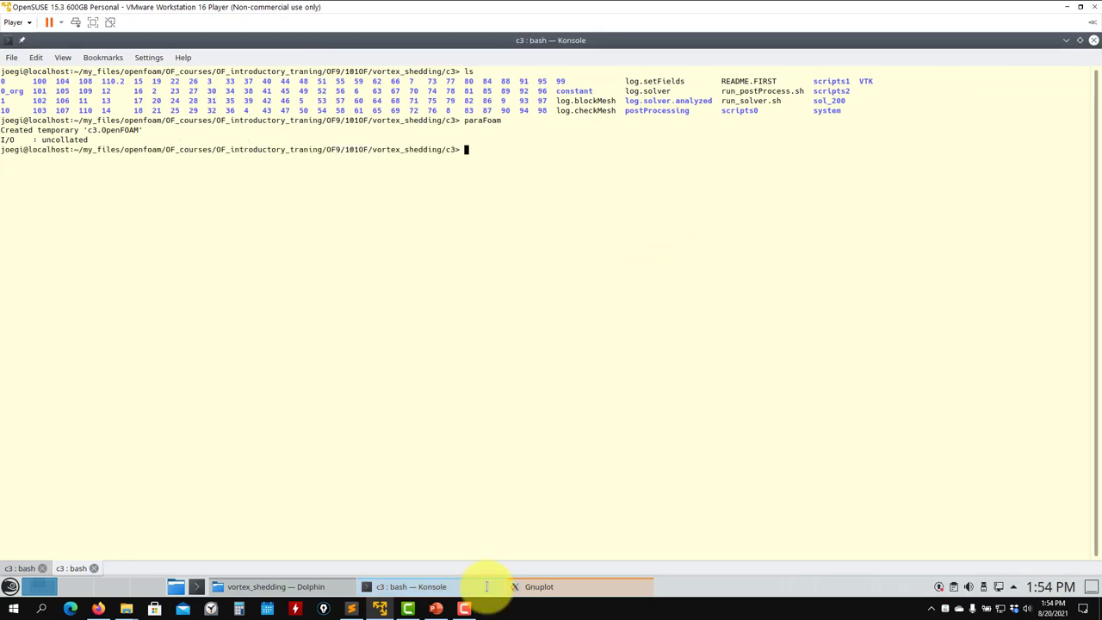
{"action": "left_click", "coordinate": [436, 607]}
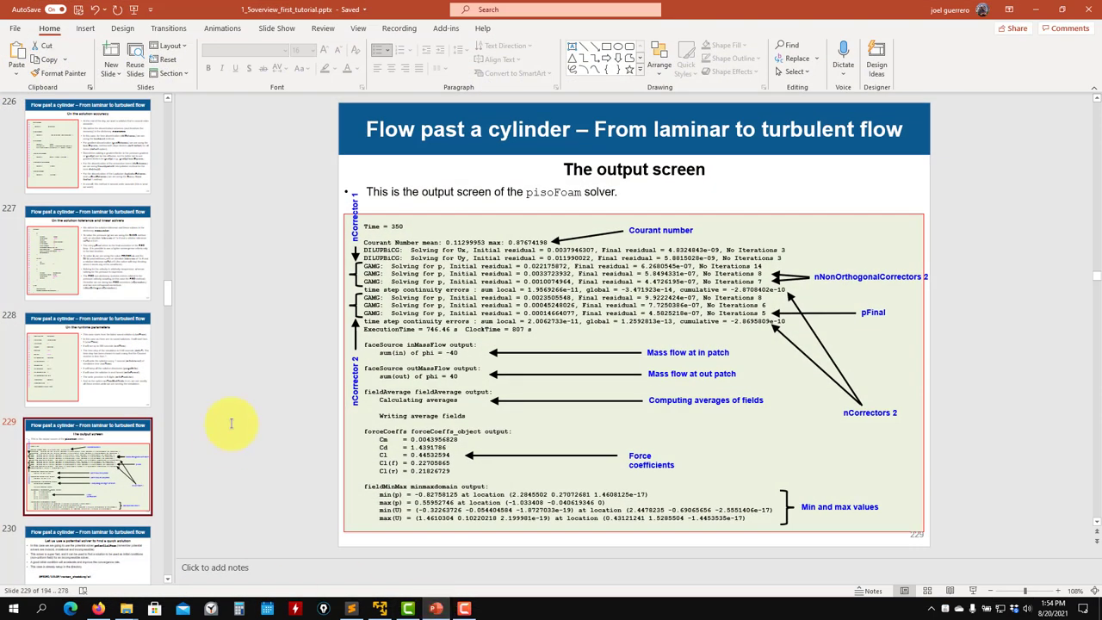
{"action": "key", "text": "Down"}
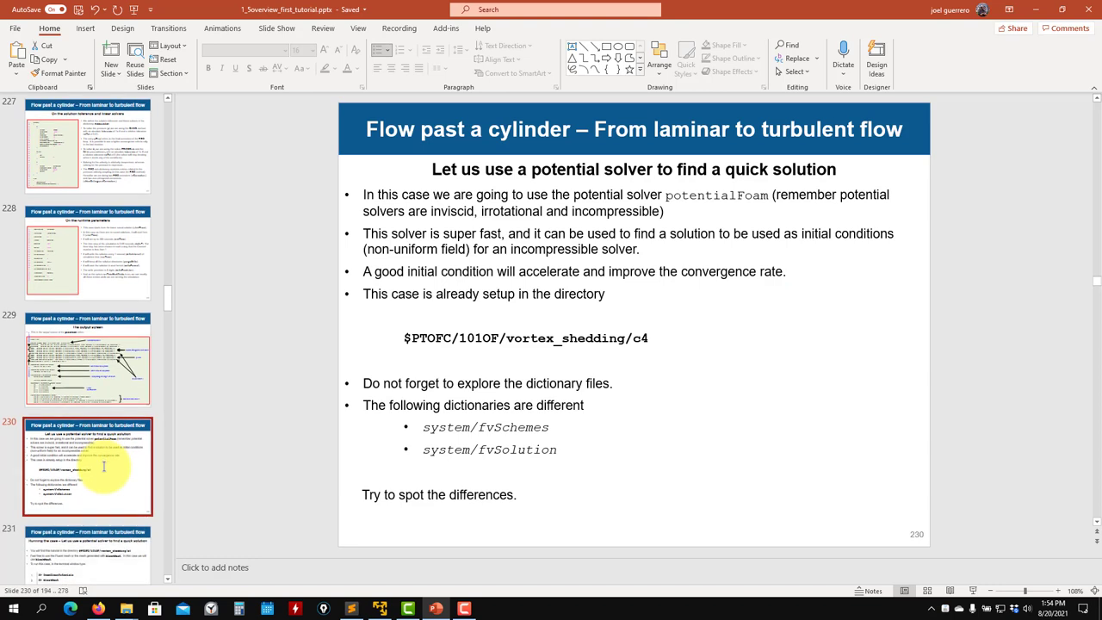